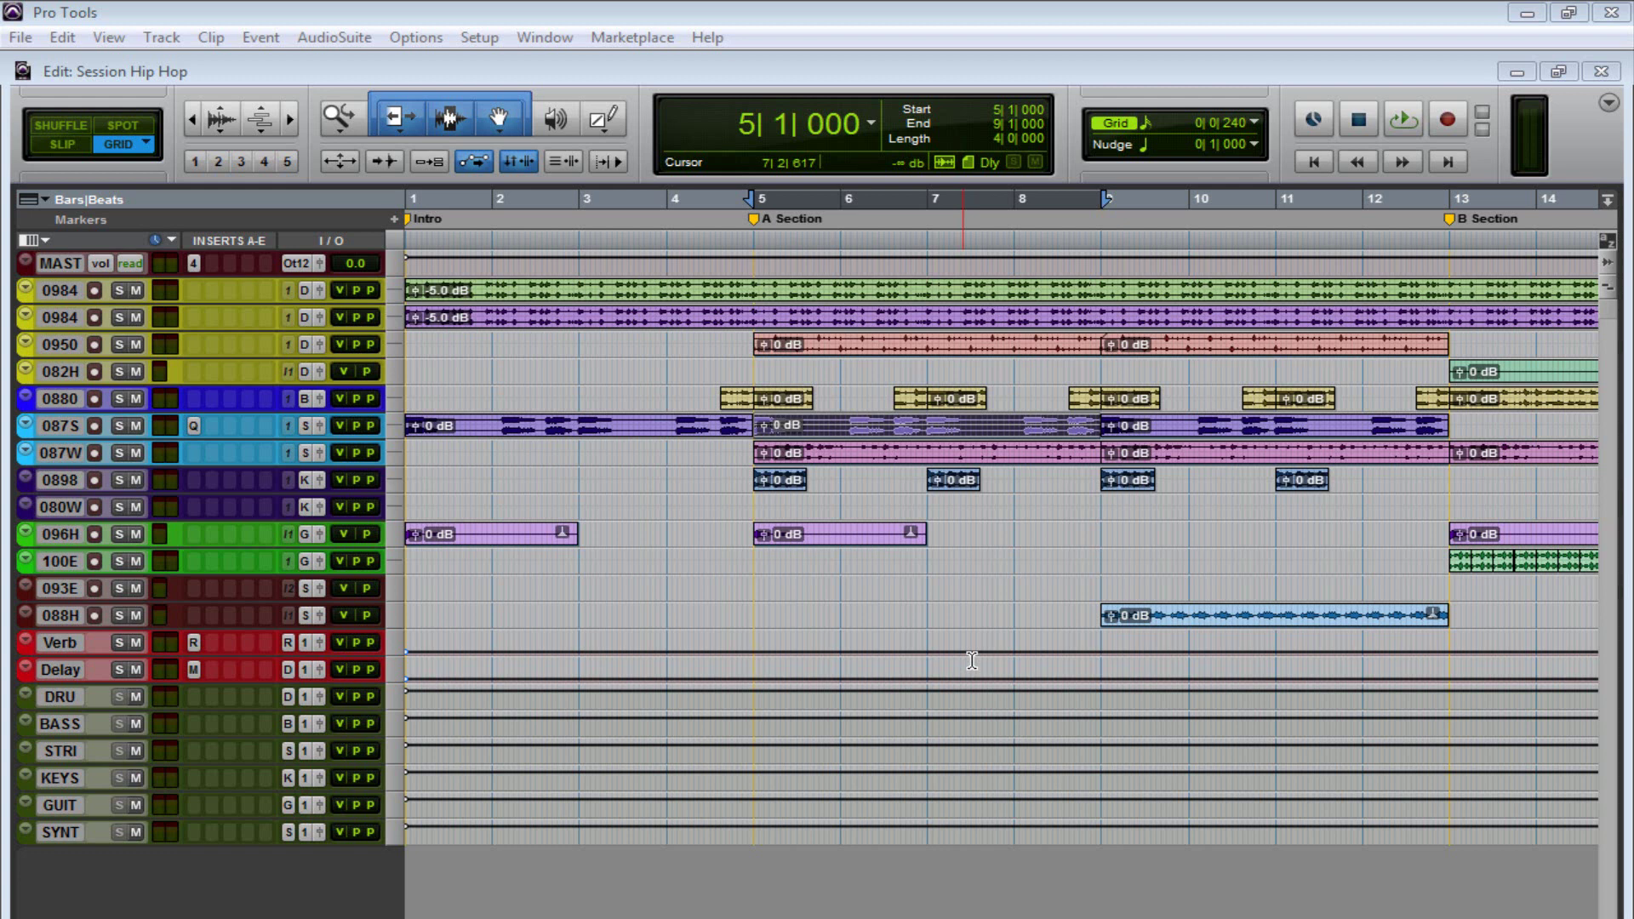
Duplicate the 087S sample track with its inserts excluded
{"action": "key", "text": "space"}
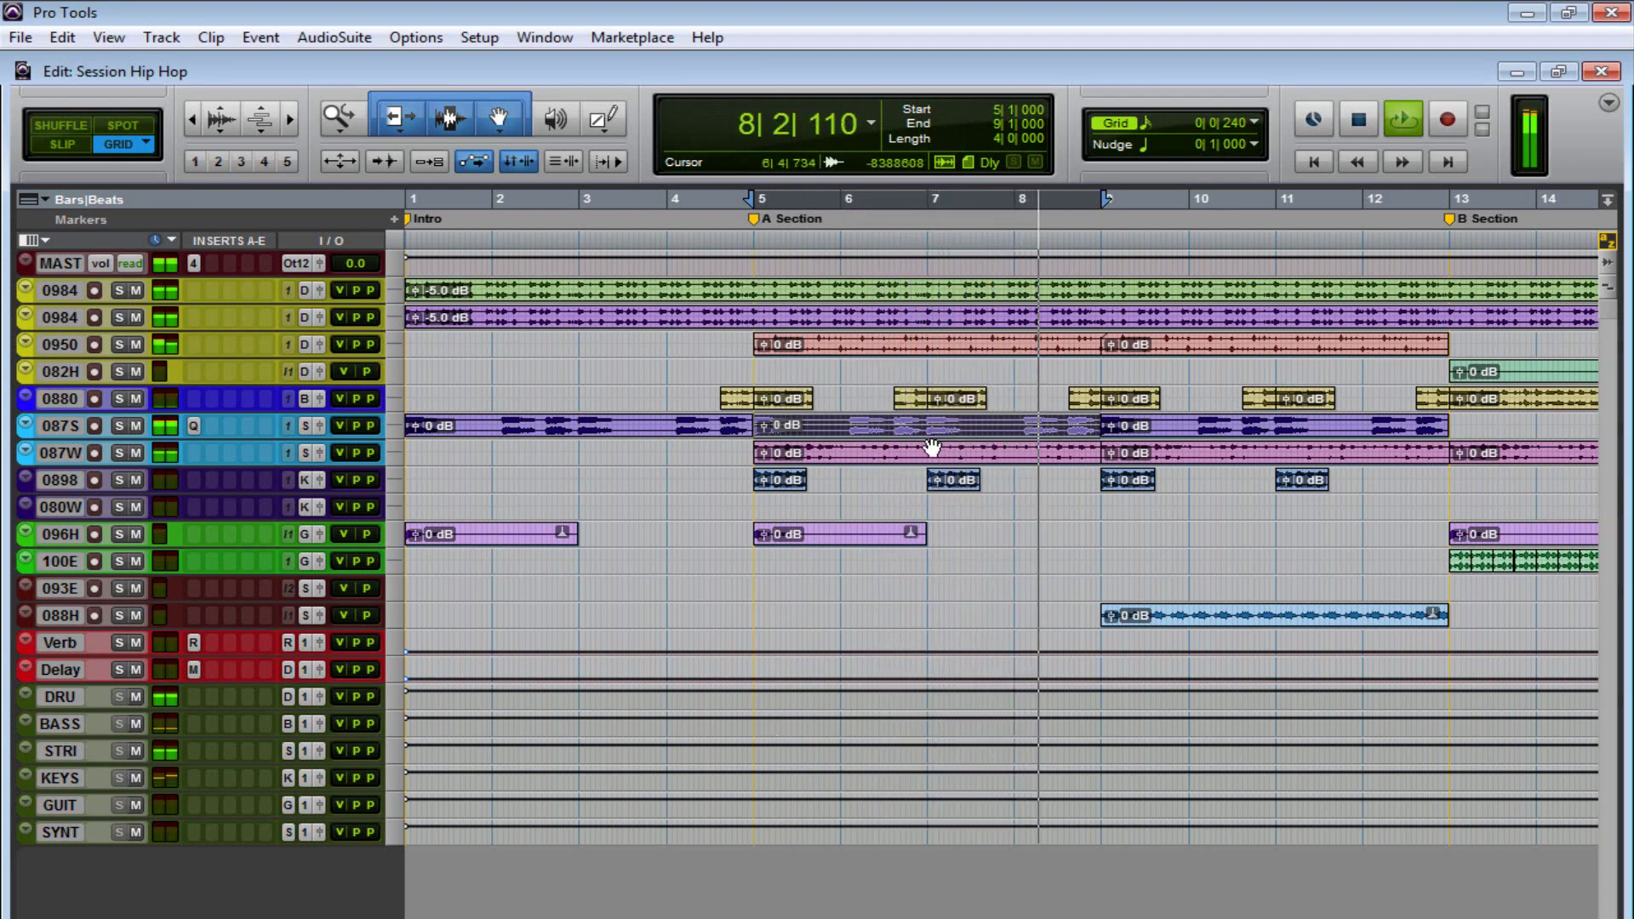
{"action": "key", "text": "space"}
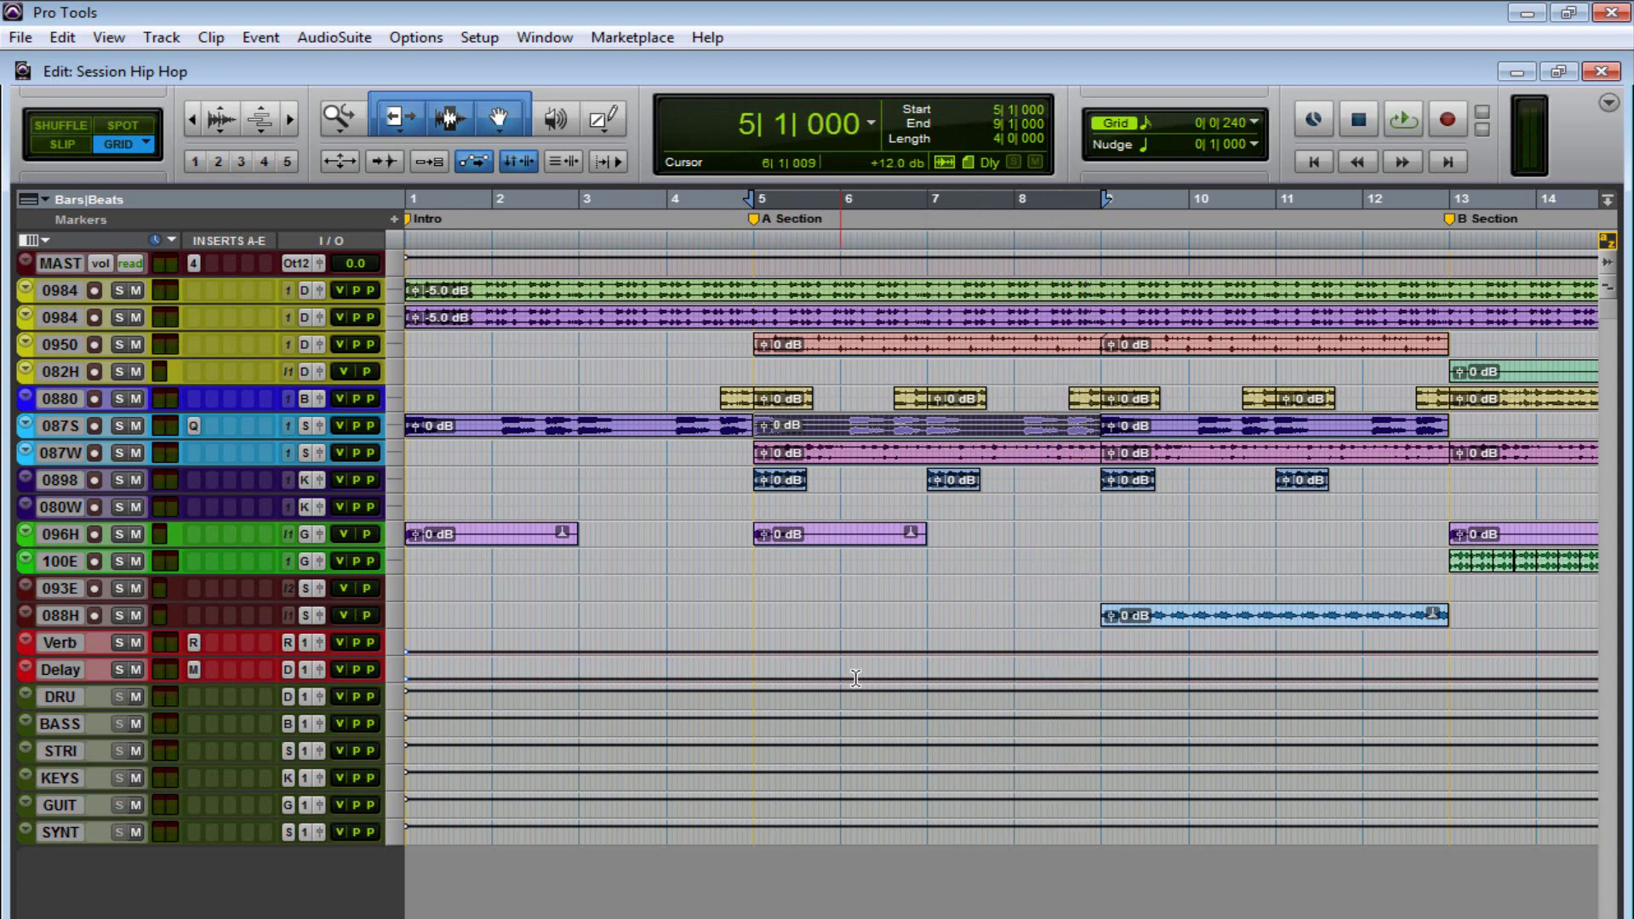
{"action": "left_click", "coordinate": [65, 425]}
{"action": "right_click", "coordinate": [64, 425]}
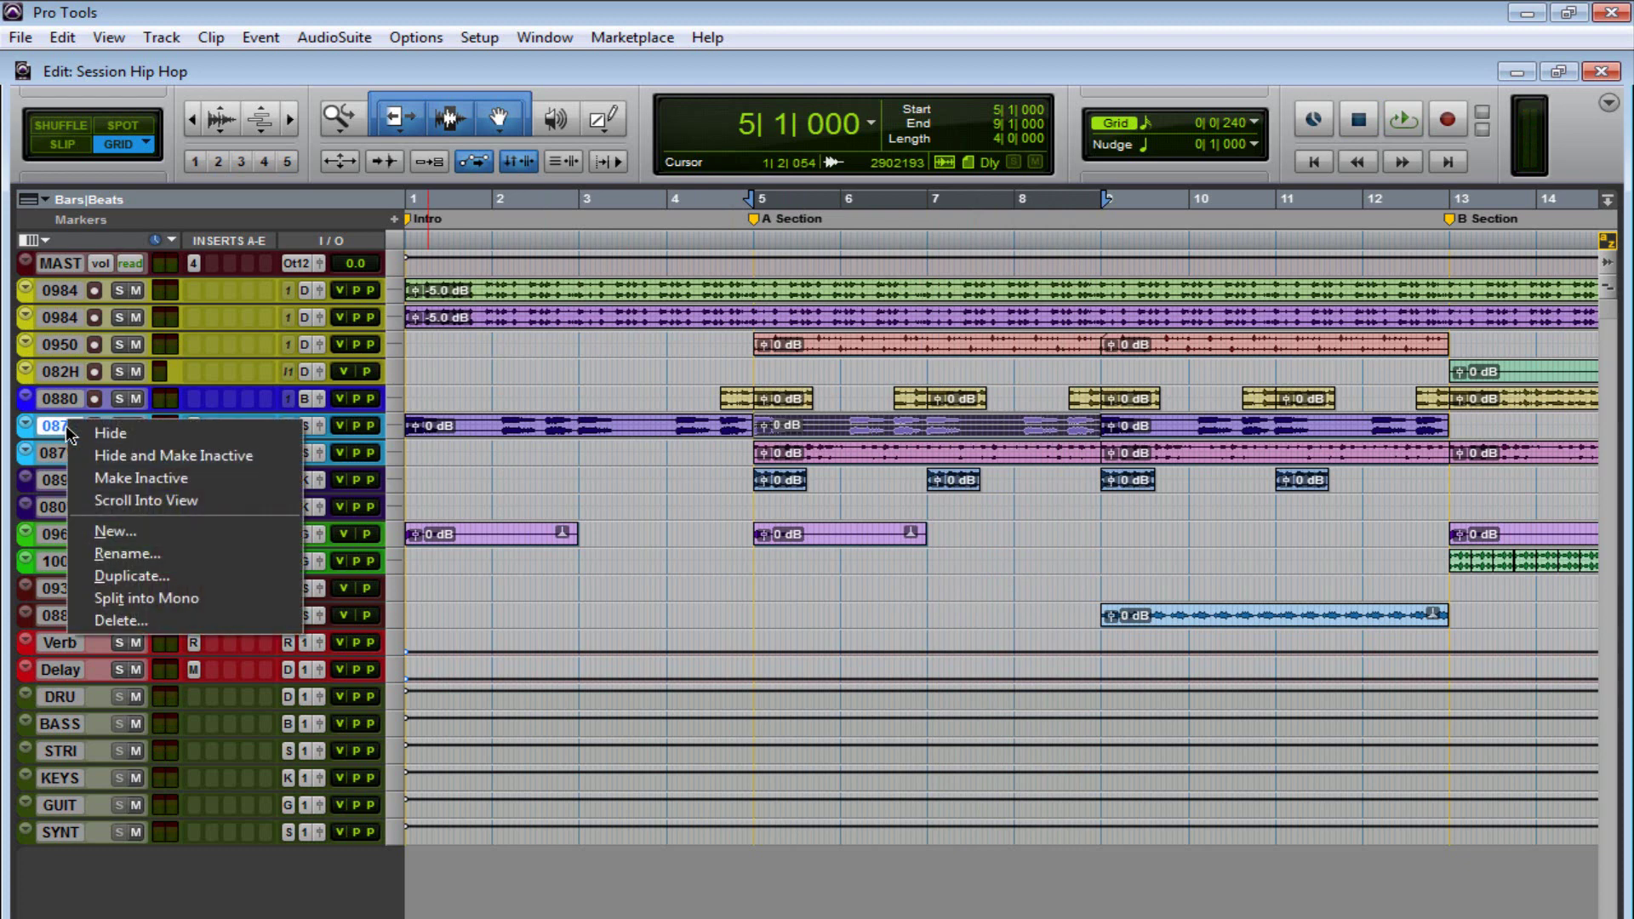
{"action": "left_click", "coordinate": [160, 580]}
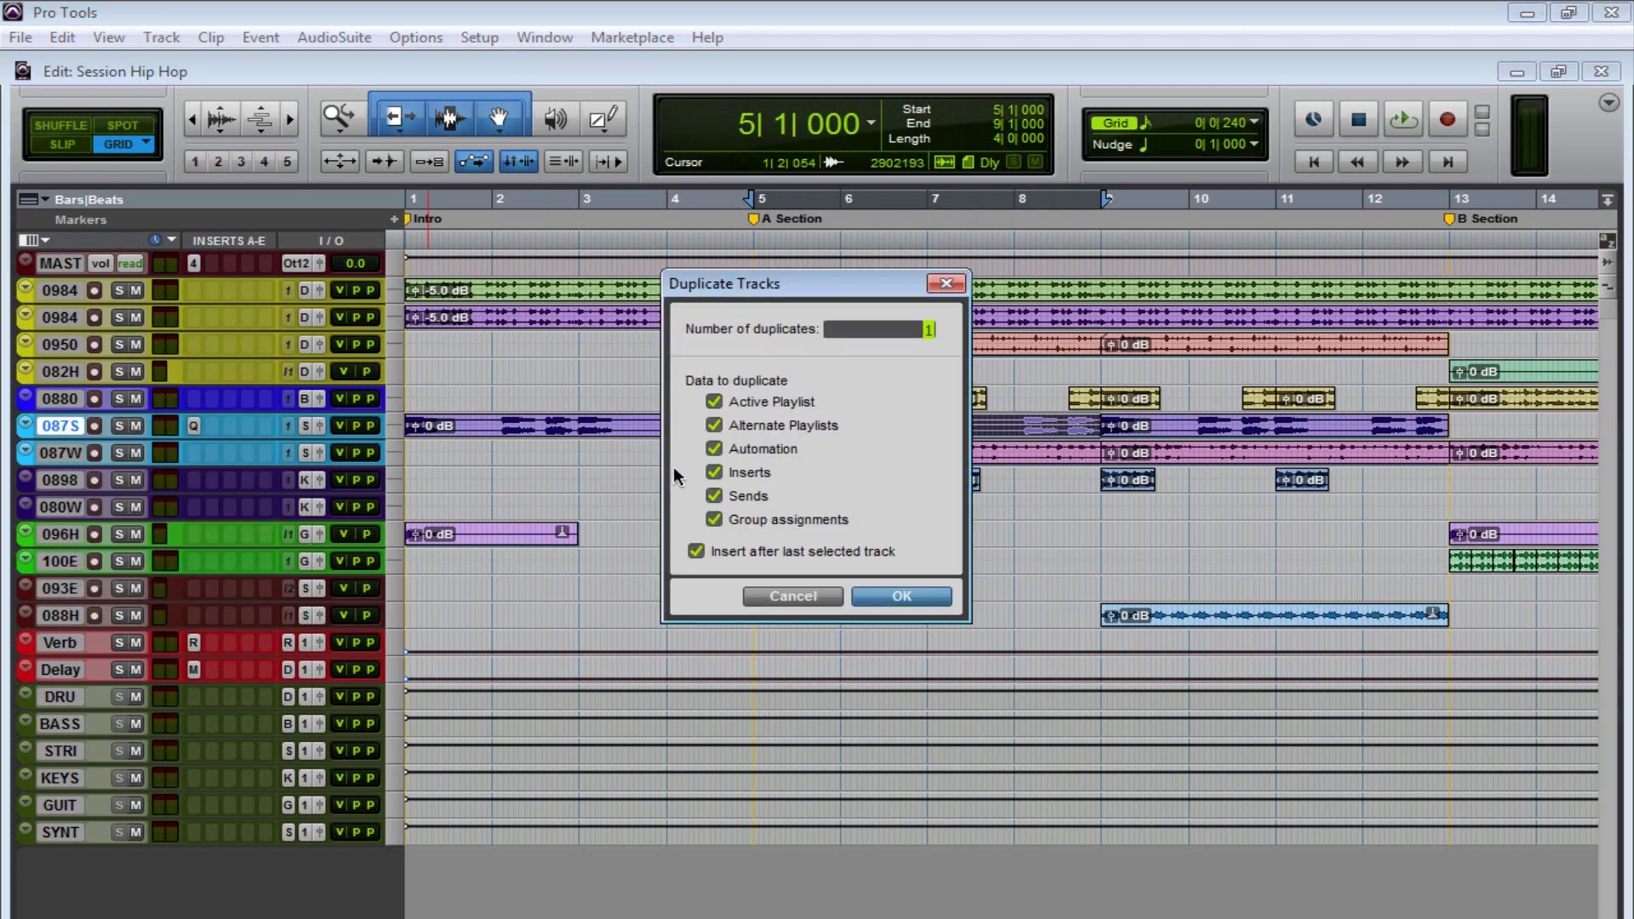
{"action": "left_click", "coordinate": [763, 476]}
{"action": "left_click", "coordinate": [928, 597]}
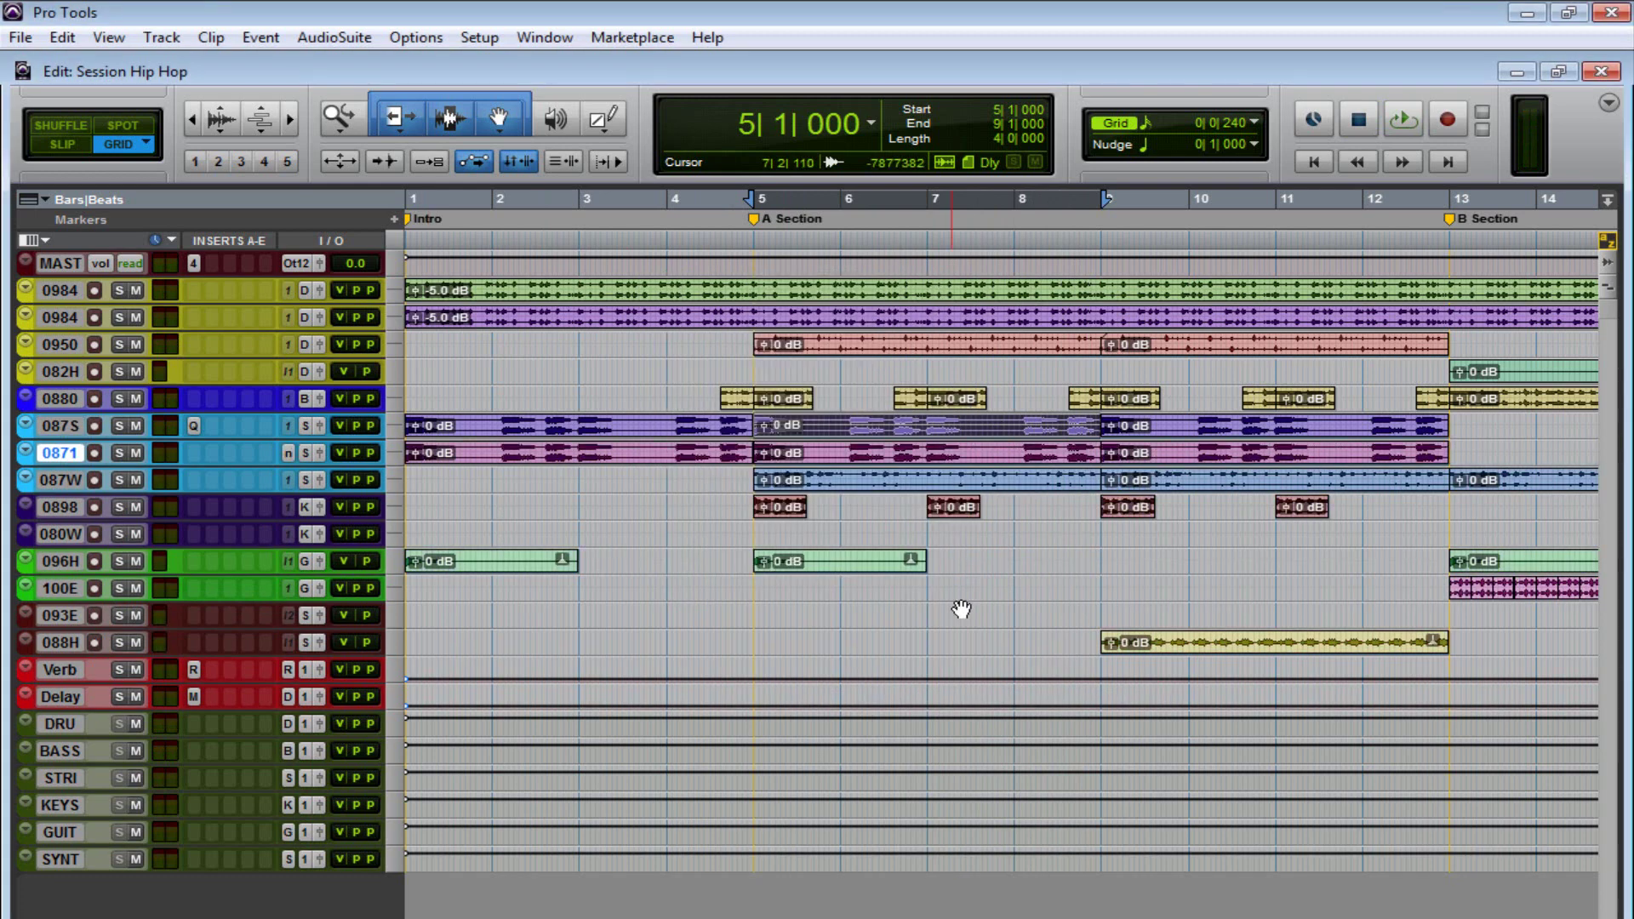
Enlarge both sample tracks to full height and solo the 087SHHSH1 duplicate
{"action": "left_click", "coordinate": [822, 455]}
{"action": "key", "text": "super+Up"}
{"action": "key", "text": "super+Up"}
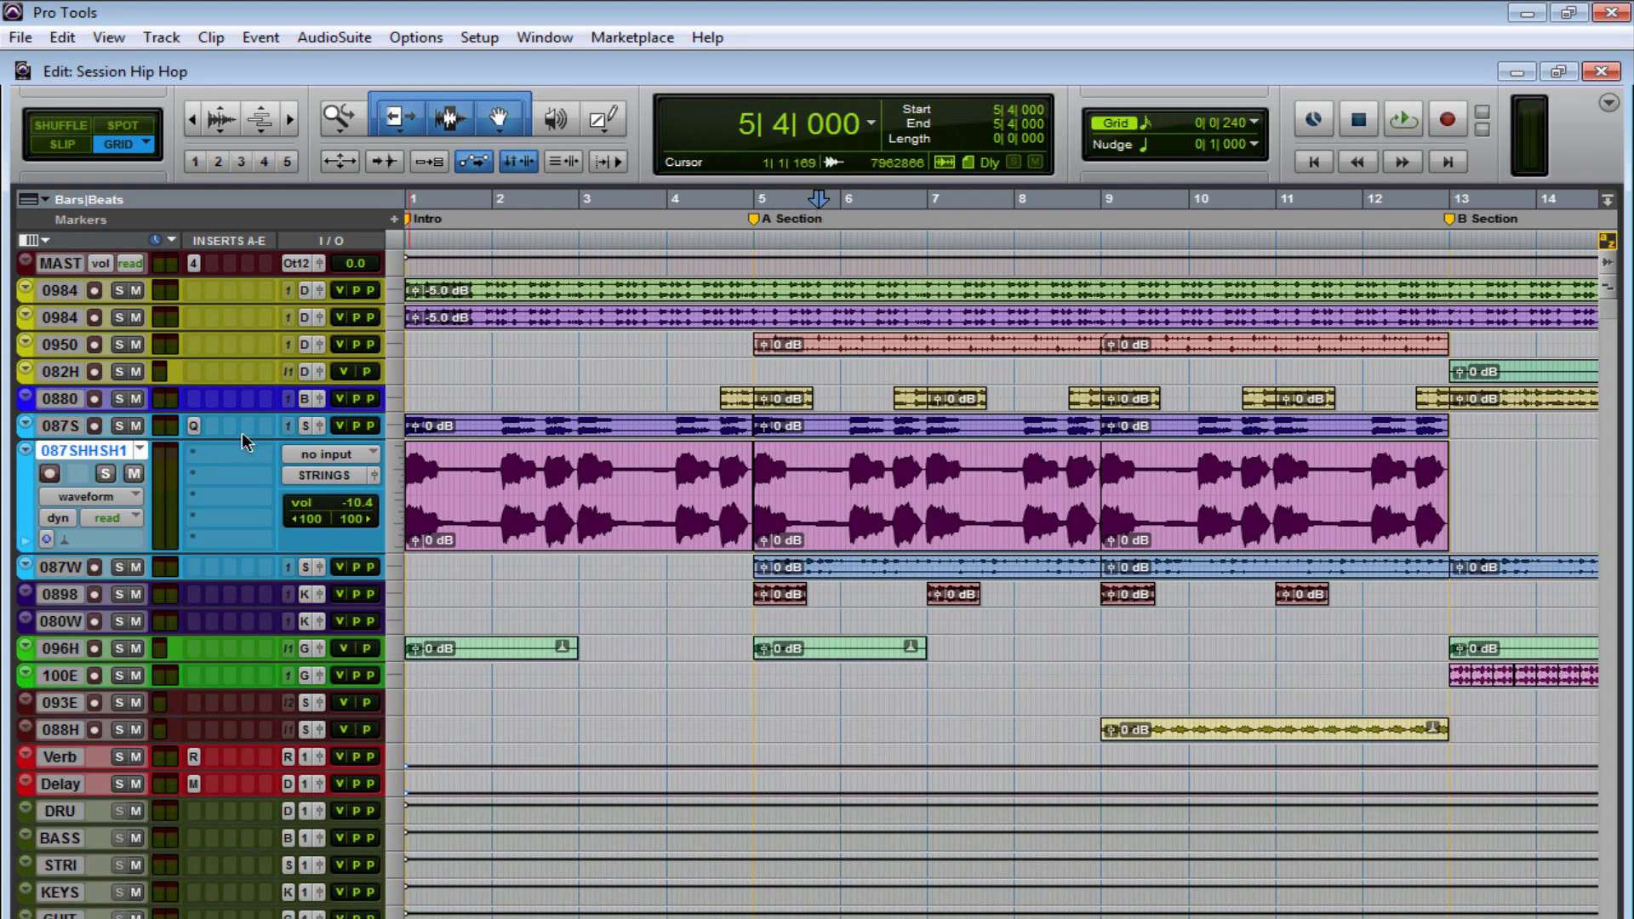
{"action": "left_click", "coordinate": [850, 438]}
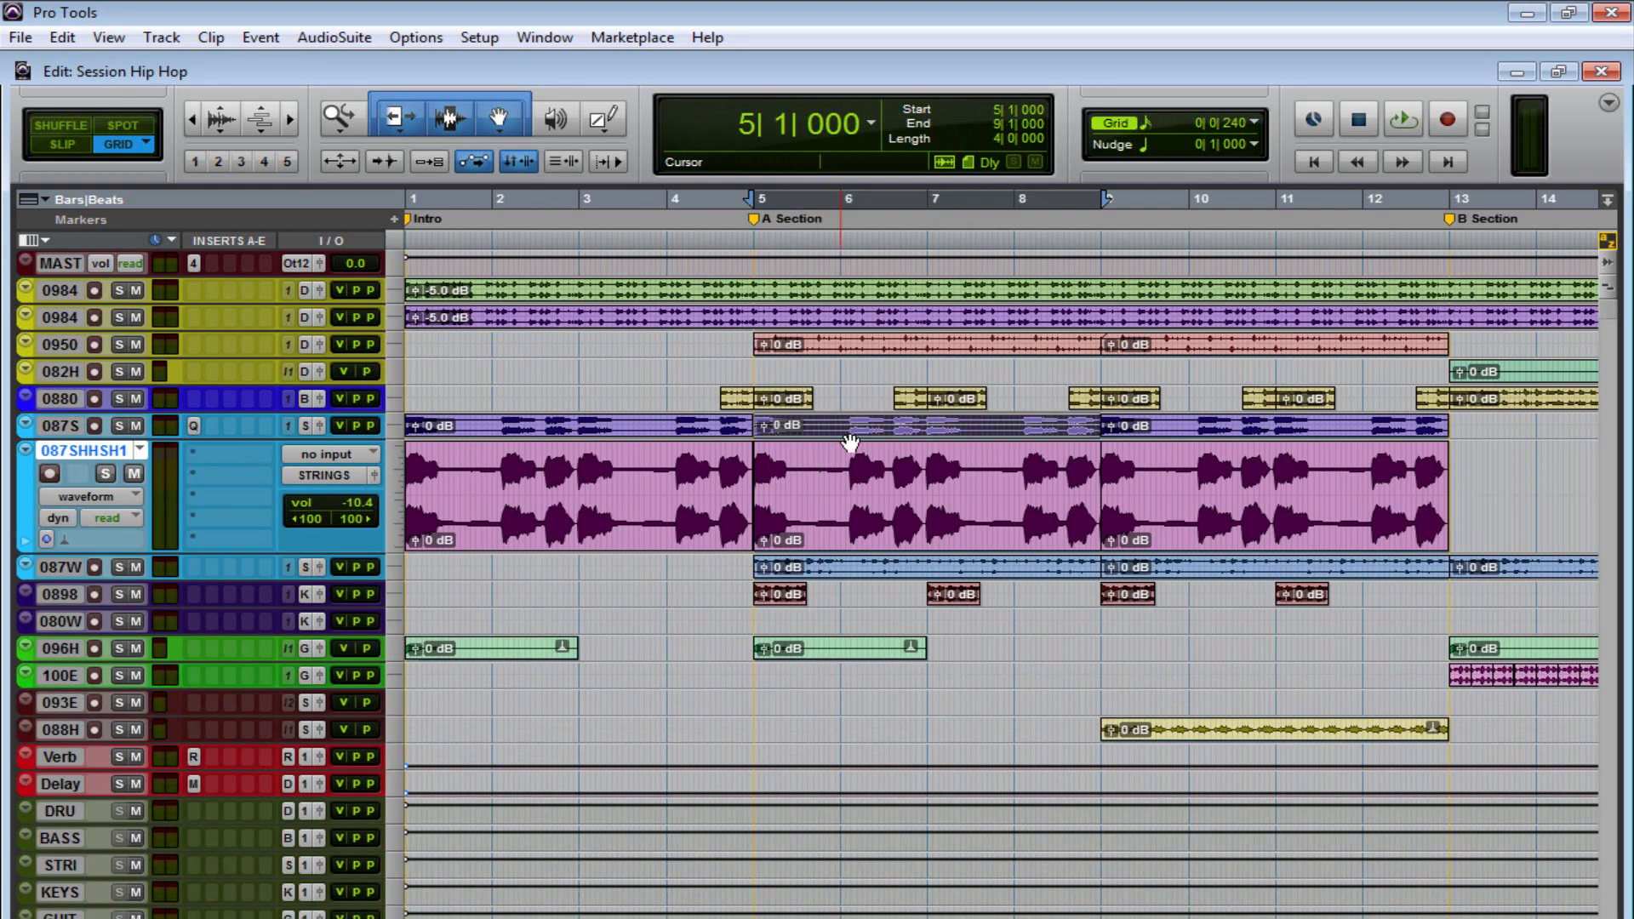
{"action": "key", "text": "super+Up"}
{"action": "key", "text": "super+Up"}
{"action": "left_click", "coordinate": [205, 426]}
{"action": "left_click", "coordinate": [230, 441]}
Play the soloed duplicate from bar 5, zoomed in on bars 4–8, then stop
{"action": "key", "text": "shift+s"}
{"action": "key", "text": "space"}
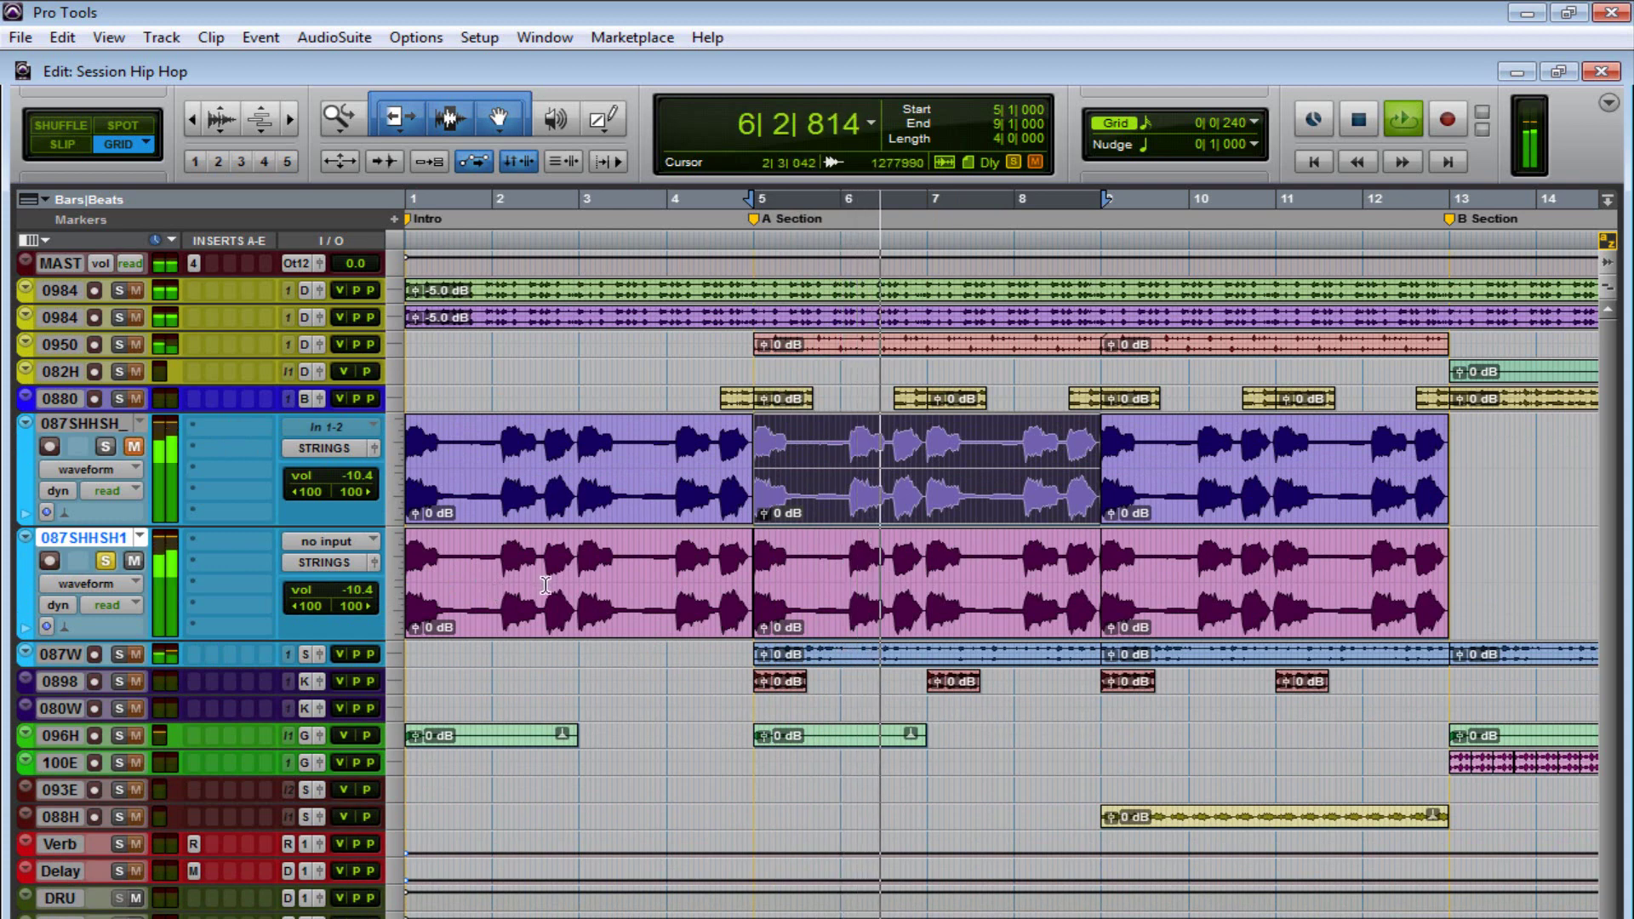
{"action": "key", "text": "ctrl+bracketright"}
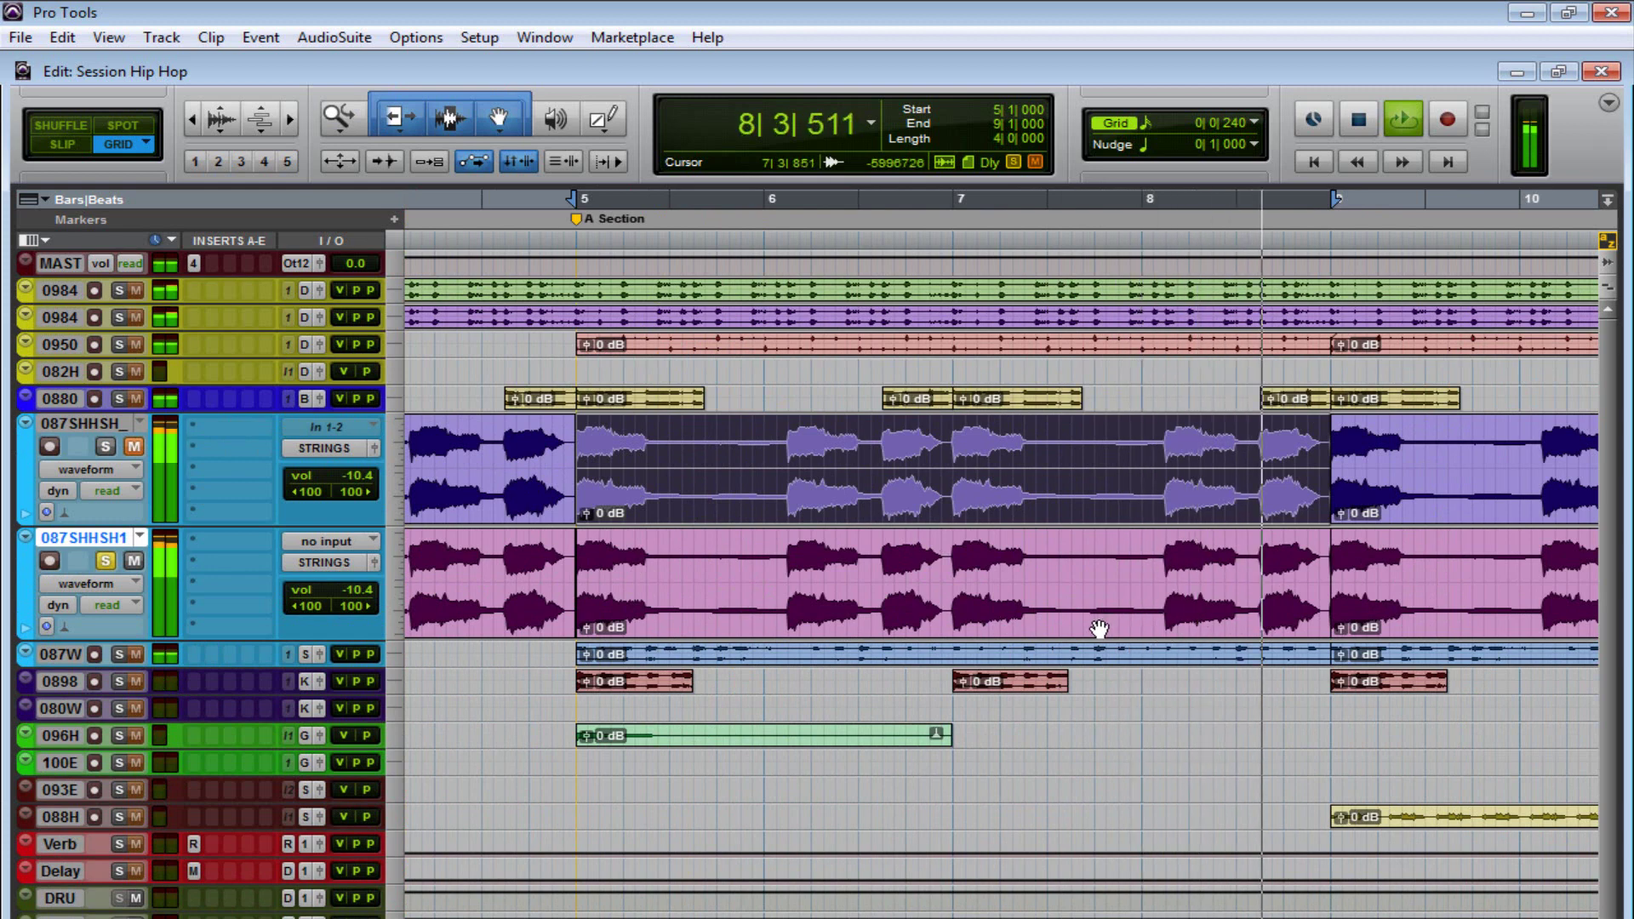
{"action": "key", "text": "space"}
{"action": "scroll", "coordinate": [1077, 493], "scroll_direction": "down", "scroll_amount": 1}
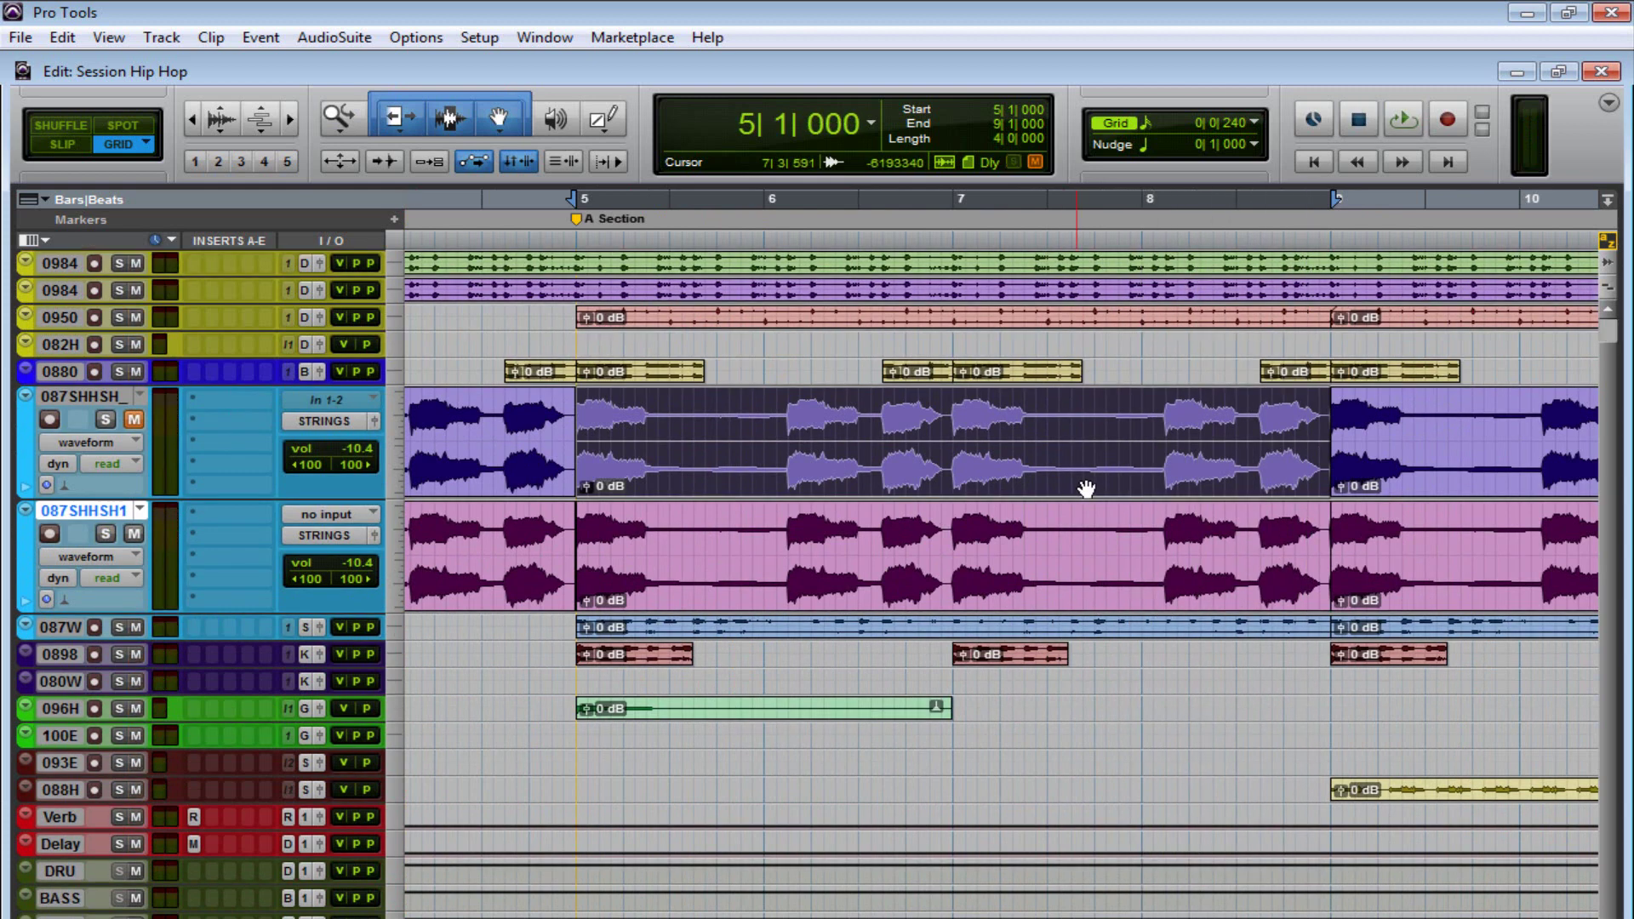
Insert a multi-mono EQ3 7-Band plug-in on the 087SHHSH1 duplicate
{"action": "left_click", "coordinate": [256, 513]}
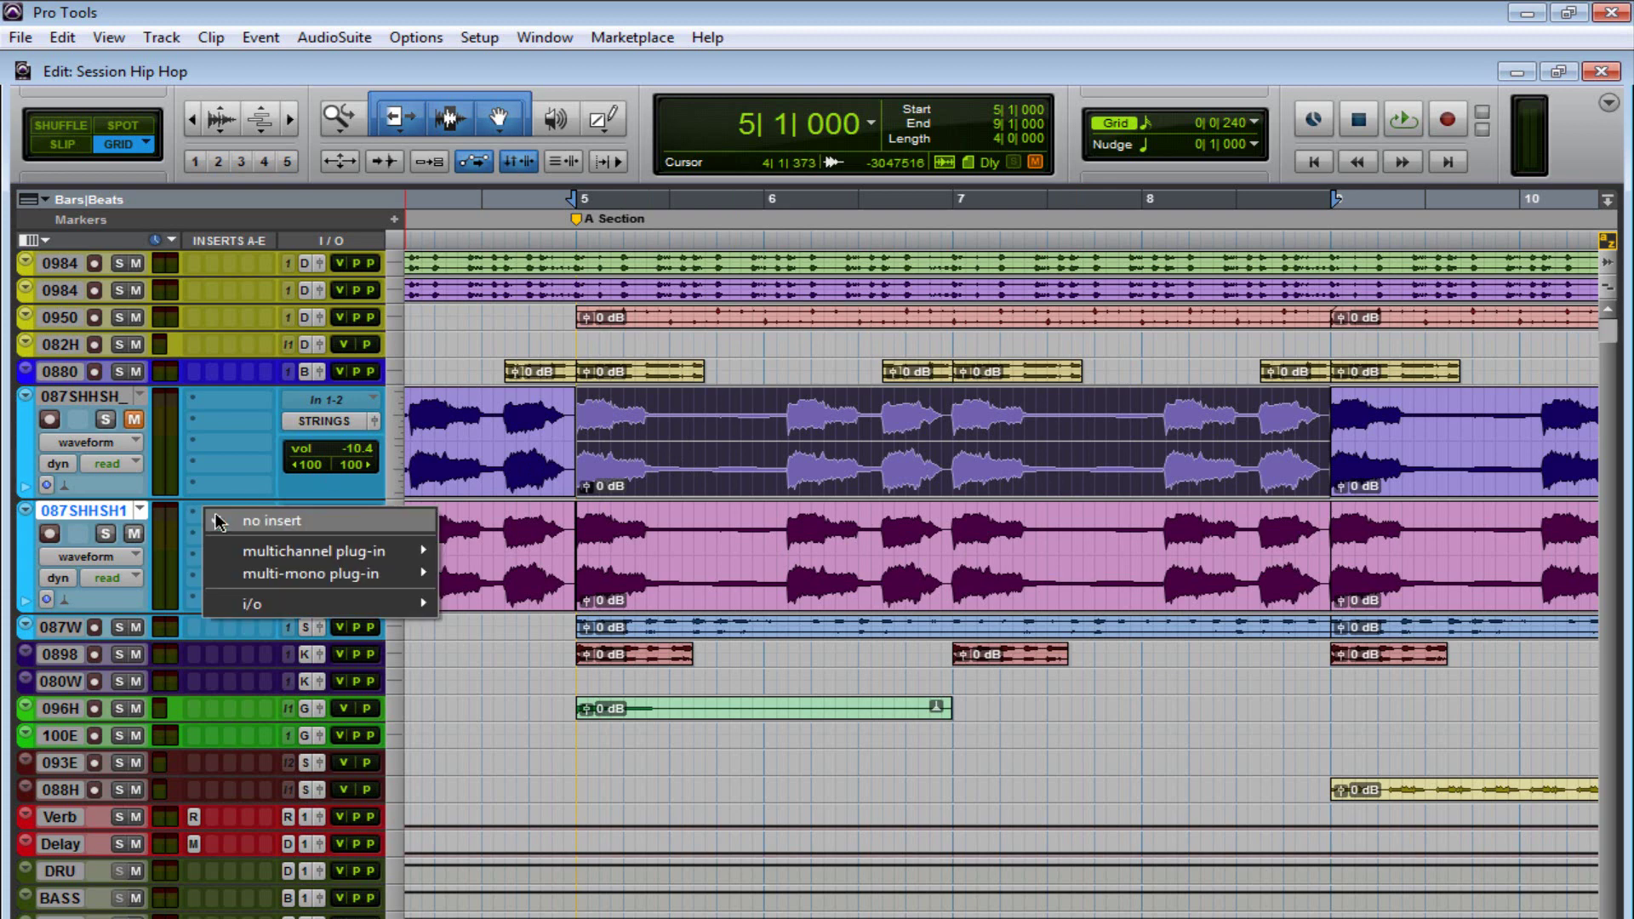
{"action": "mouse_move", "coordinate": [227, 577]}
{"action": "left_click", "coordinate": [482, 570]}
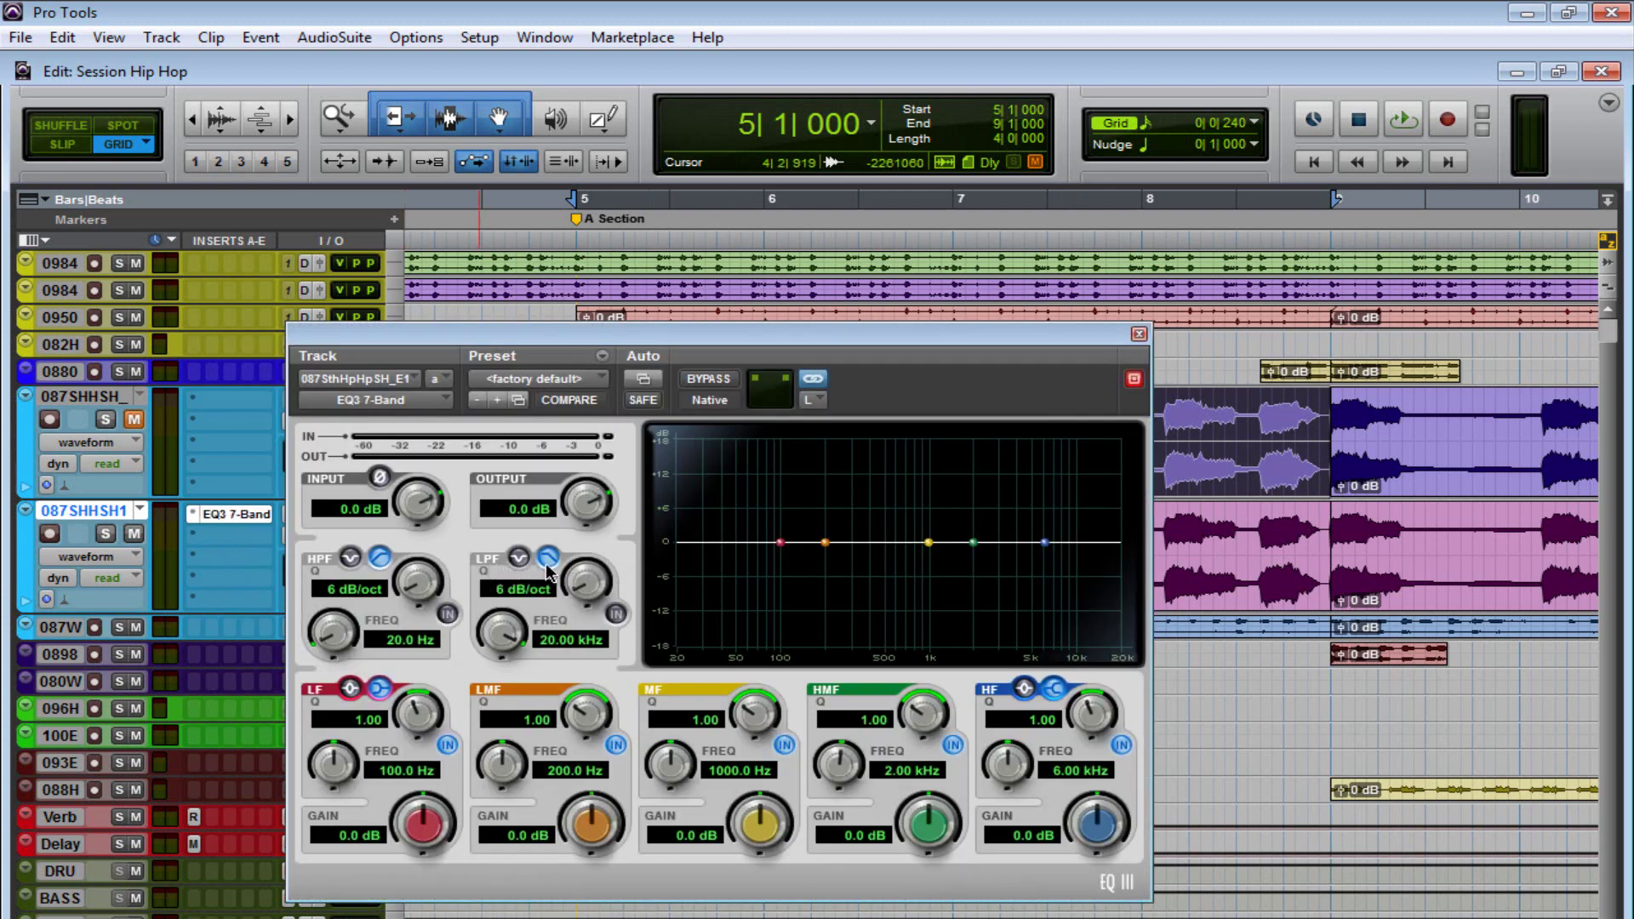
Lower the EQ3 low-pass cutoff to about 448 Hz while the A Section plays
{"action": "left_click_drag", "start_coordinate": [504, 628], "coordinate": [434, 740]}
{"action": "left_click", "coordinate": [105, 533]}
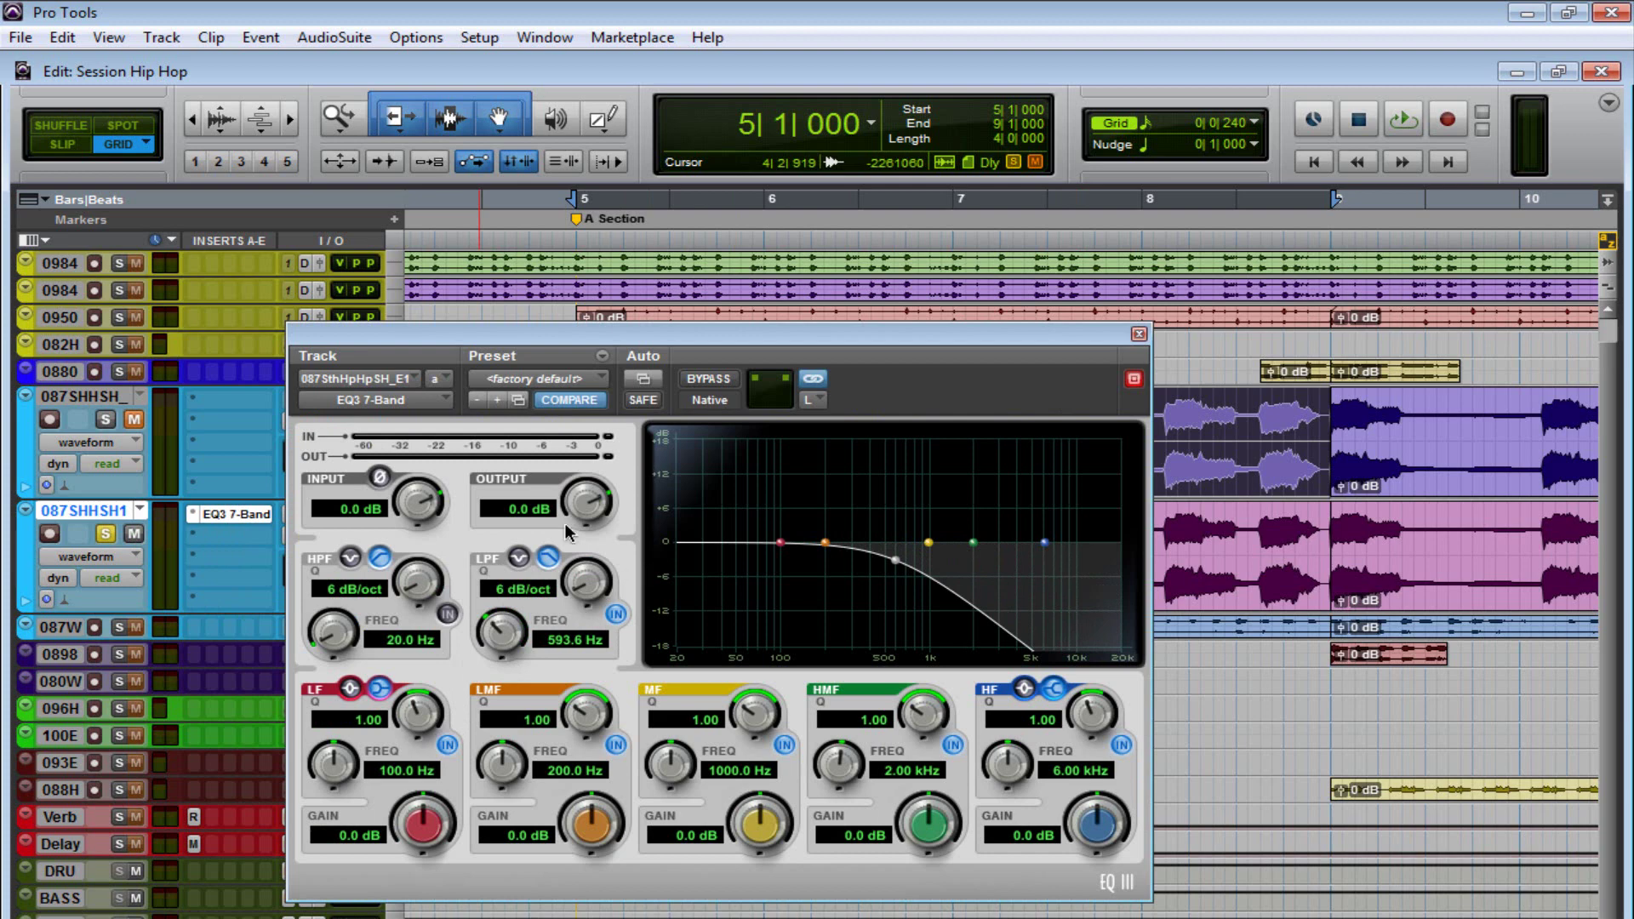
{"action": "key", "text": "space"}
{"action": "left_click_drag", "start_coordinate": [716, 330], "coordinate": [810, 474]}
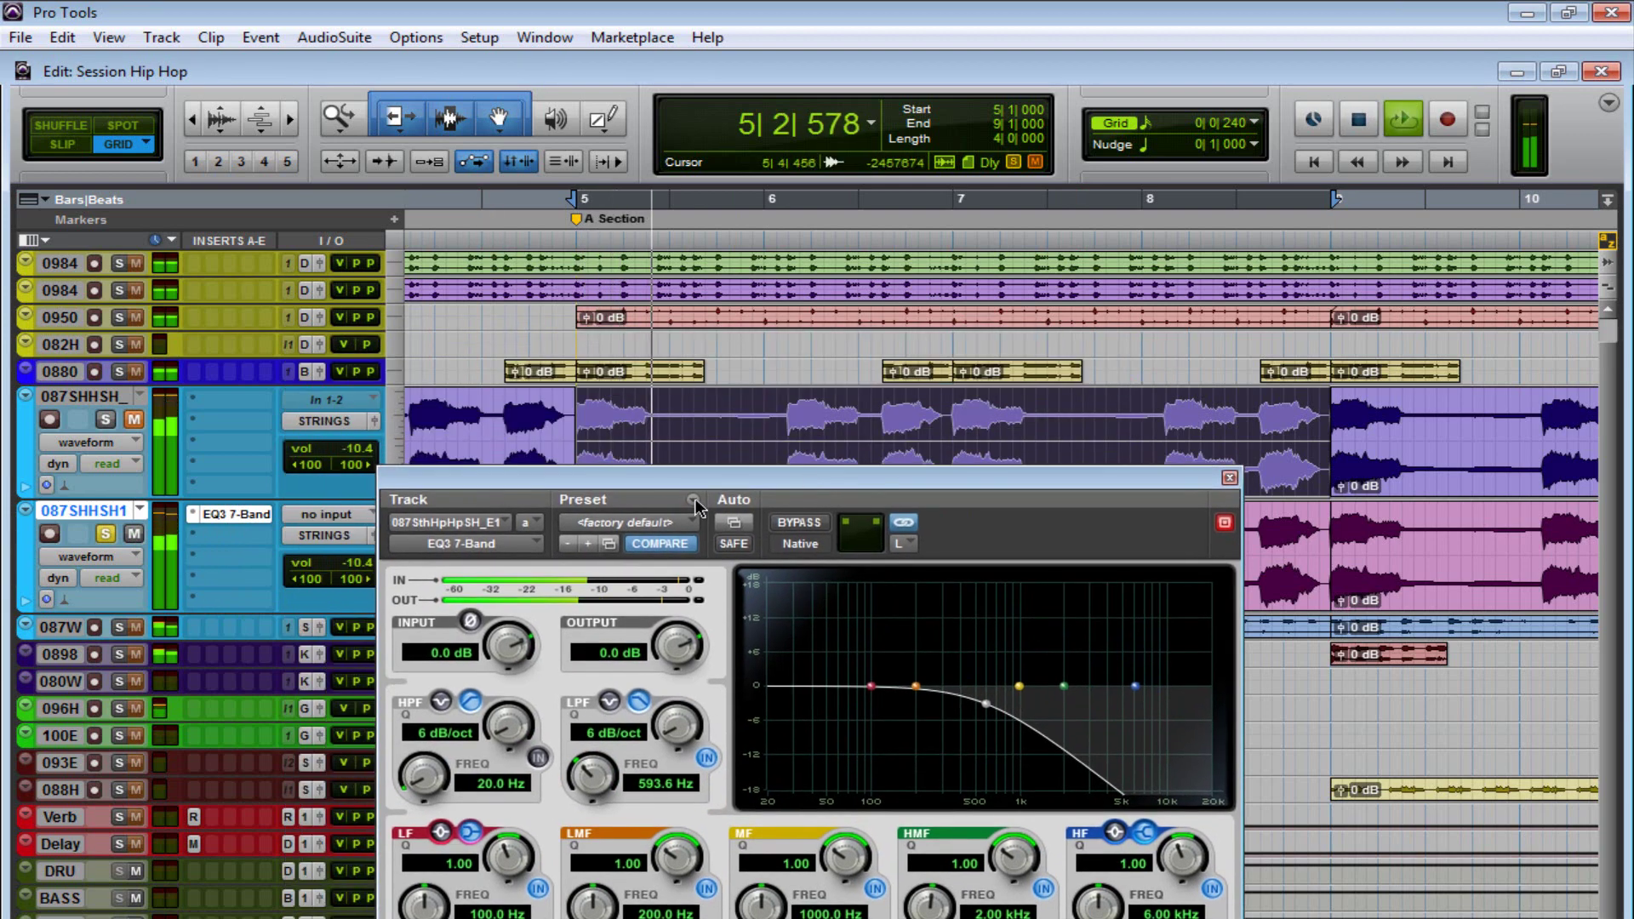
{"action": "left_click_drag", "start_coordinate": [587, 781], "coordinate": [576, 803]}
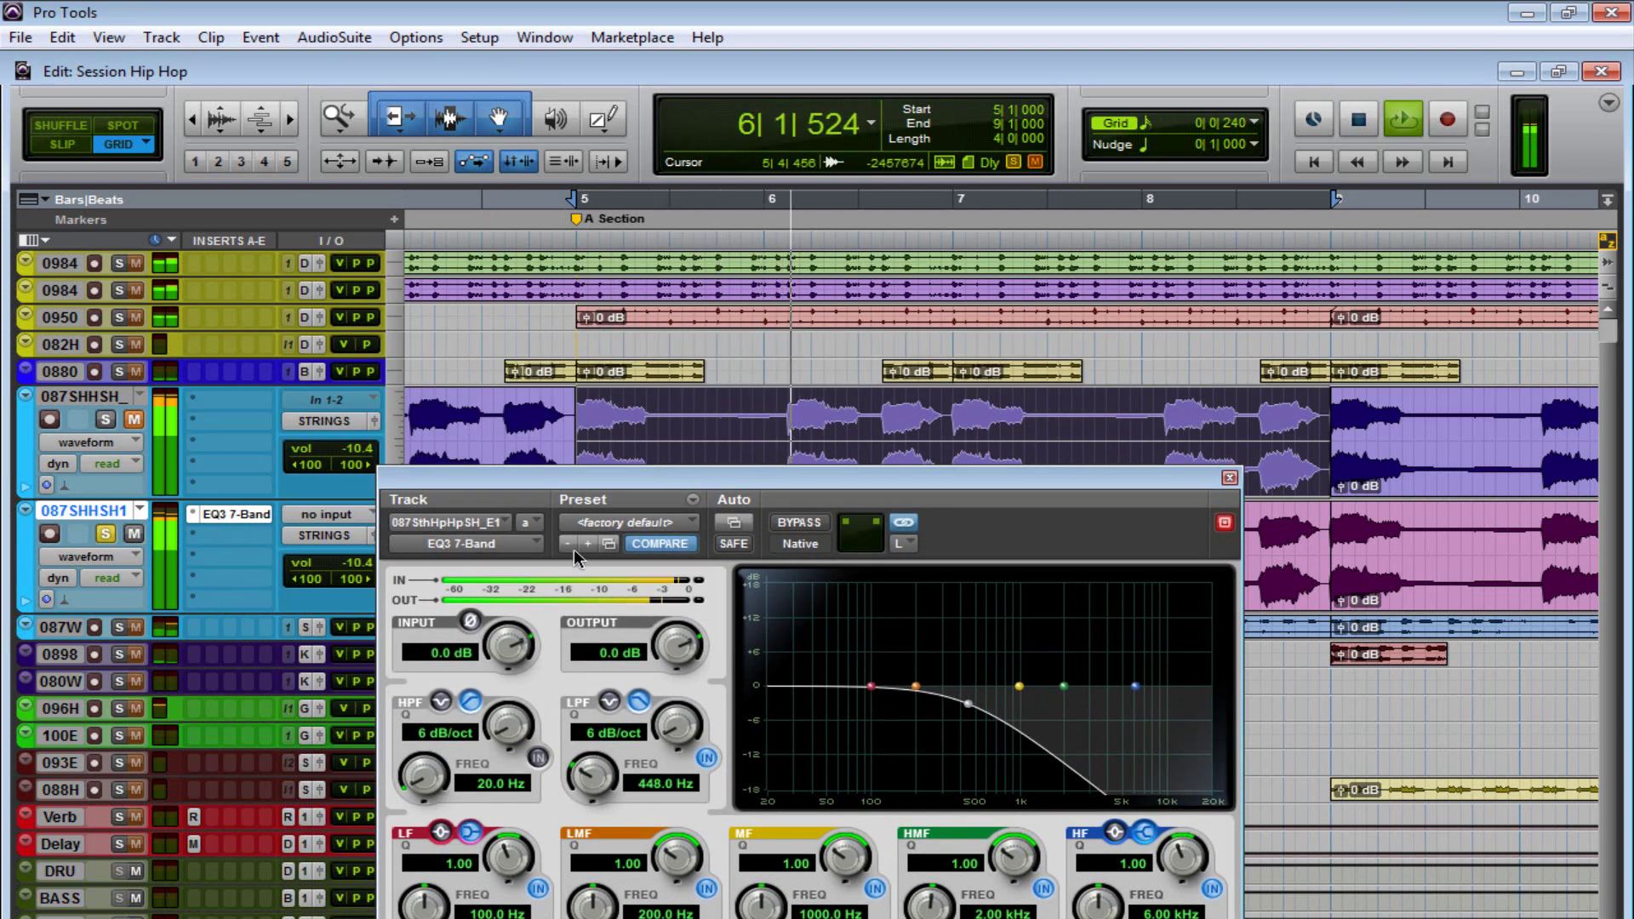
Close the EQ, zoom out to bars 1–25, and replay while raising 087SHHSH1 to -6.5 dB
{"action": "left_click", "coordinate": [1228, 477]}
{"action": "key", "text": "ctrl+bracketleft"}
{"action": "key", "text": "ctrl+bracketleft"}
{"action": "key", "text": "ctrl+bracketleft"}
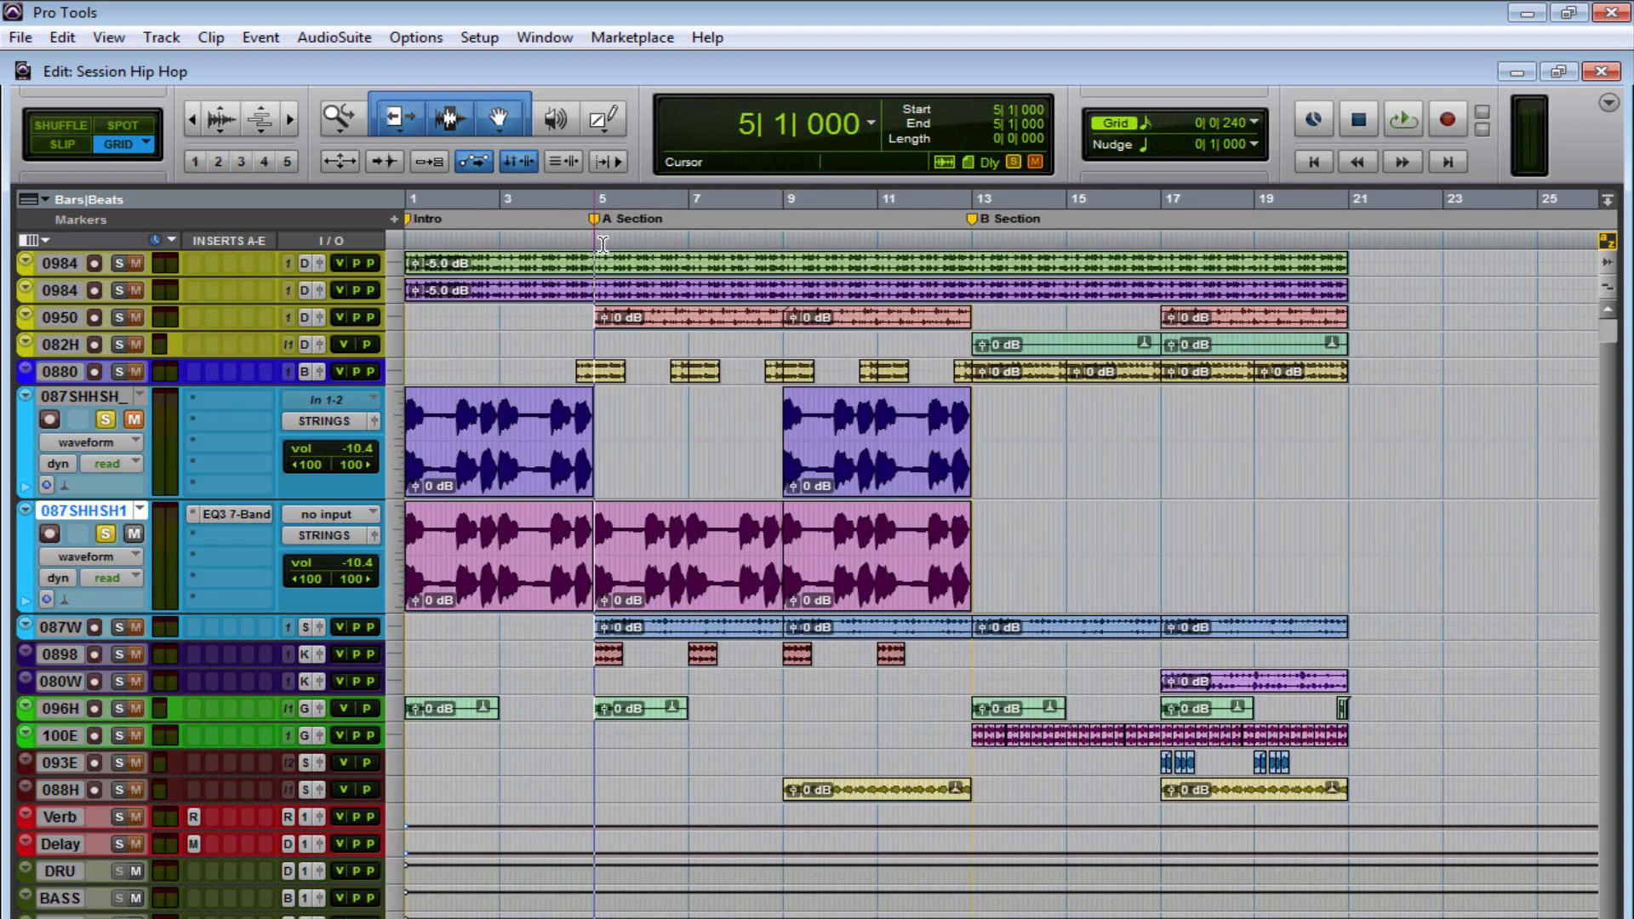
{"action": "key", "text": "space"}
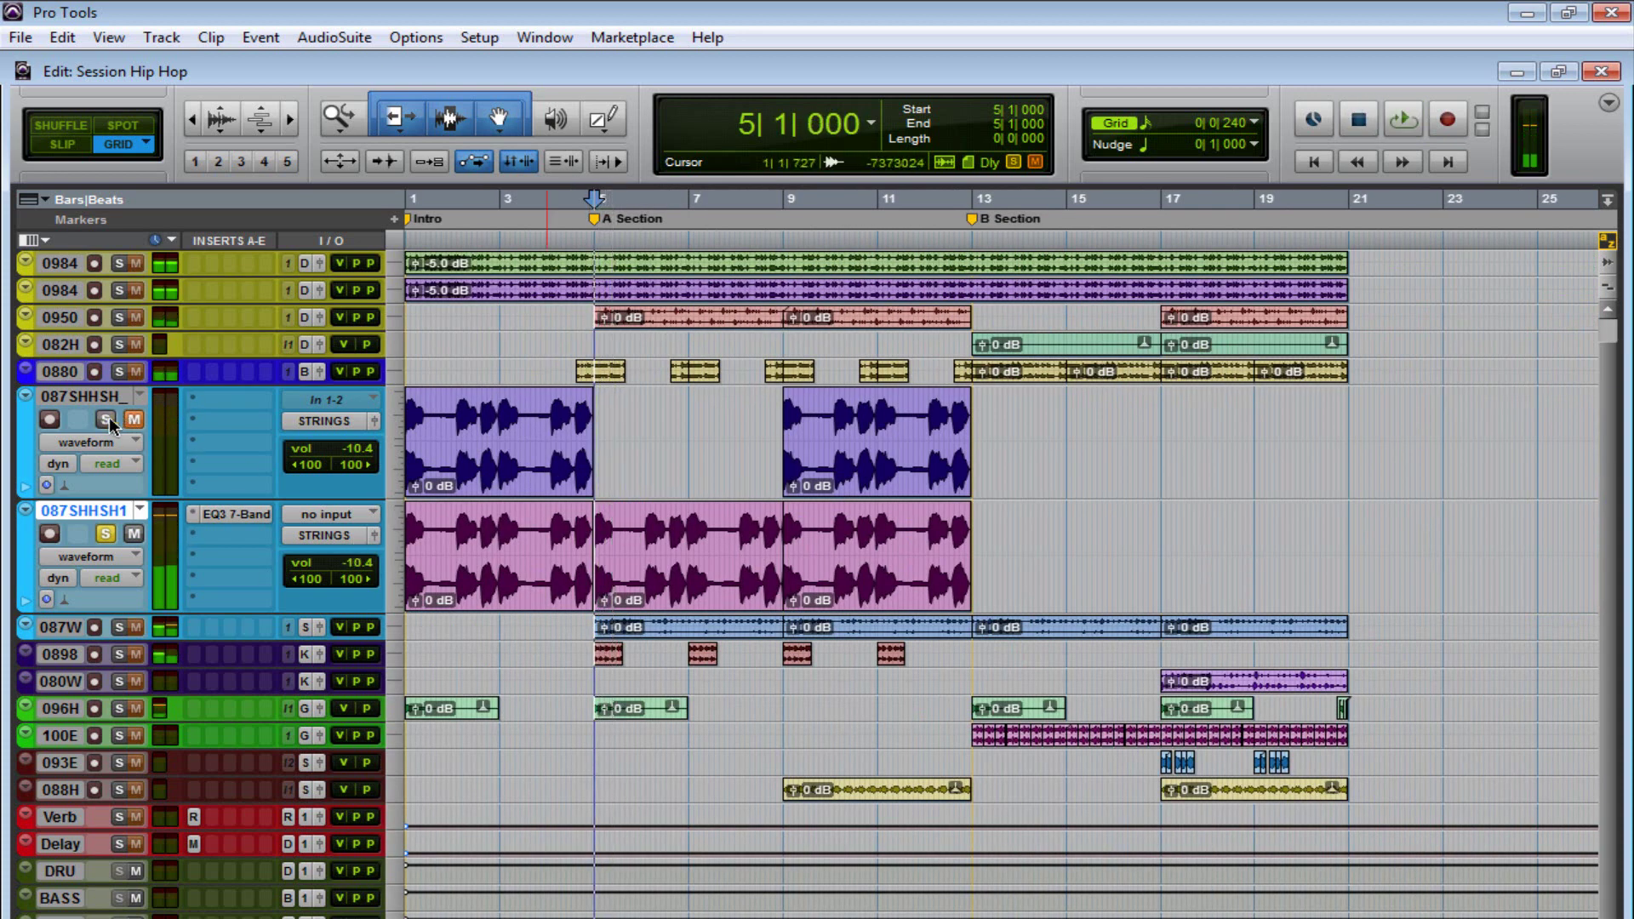
{"action": "key", "text": "space"}
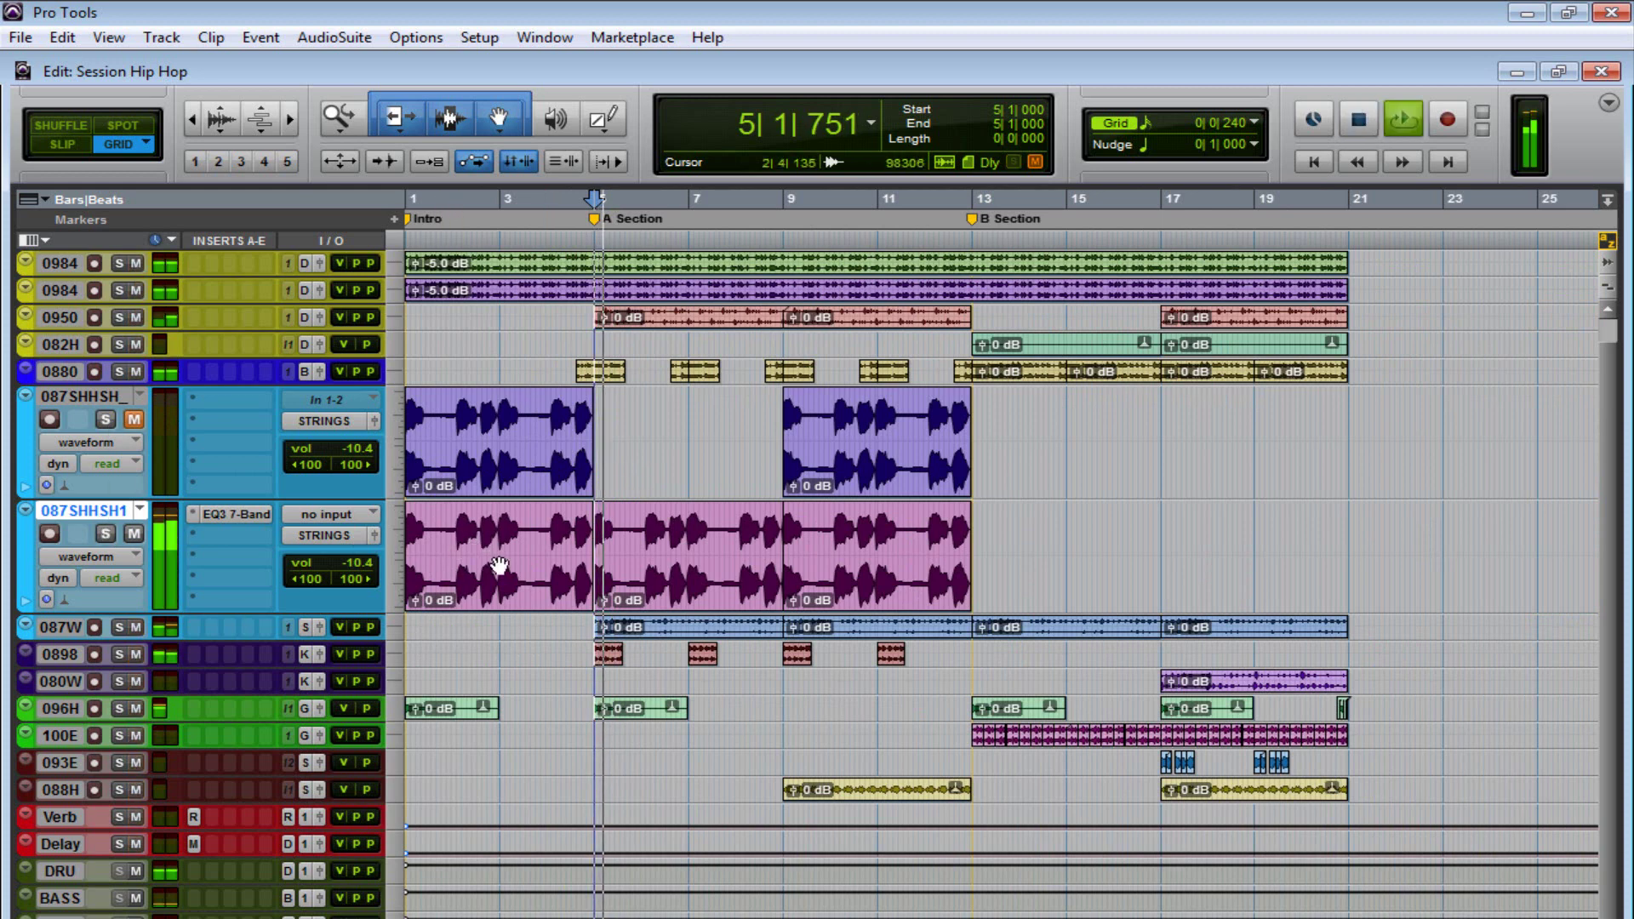
{"action": "left_click", "coordinate": [359, 564]}
{"action": "left_click_drag", "start_coordinate": [359, 564], "coordinate": [361, 558]}
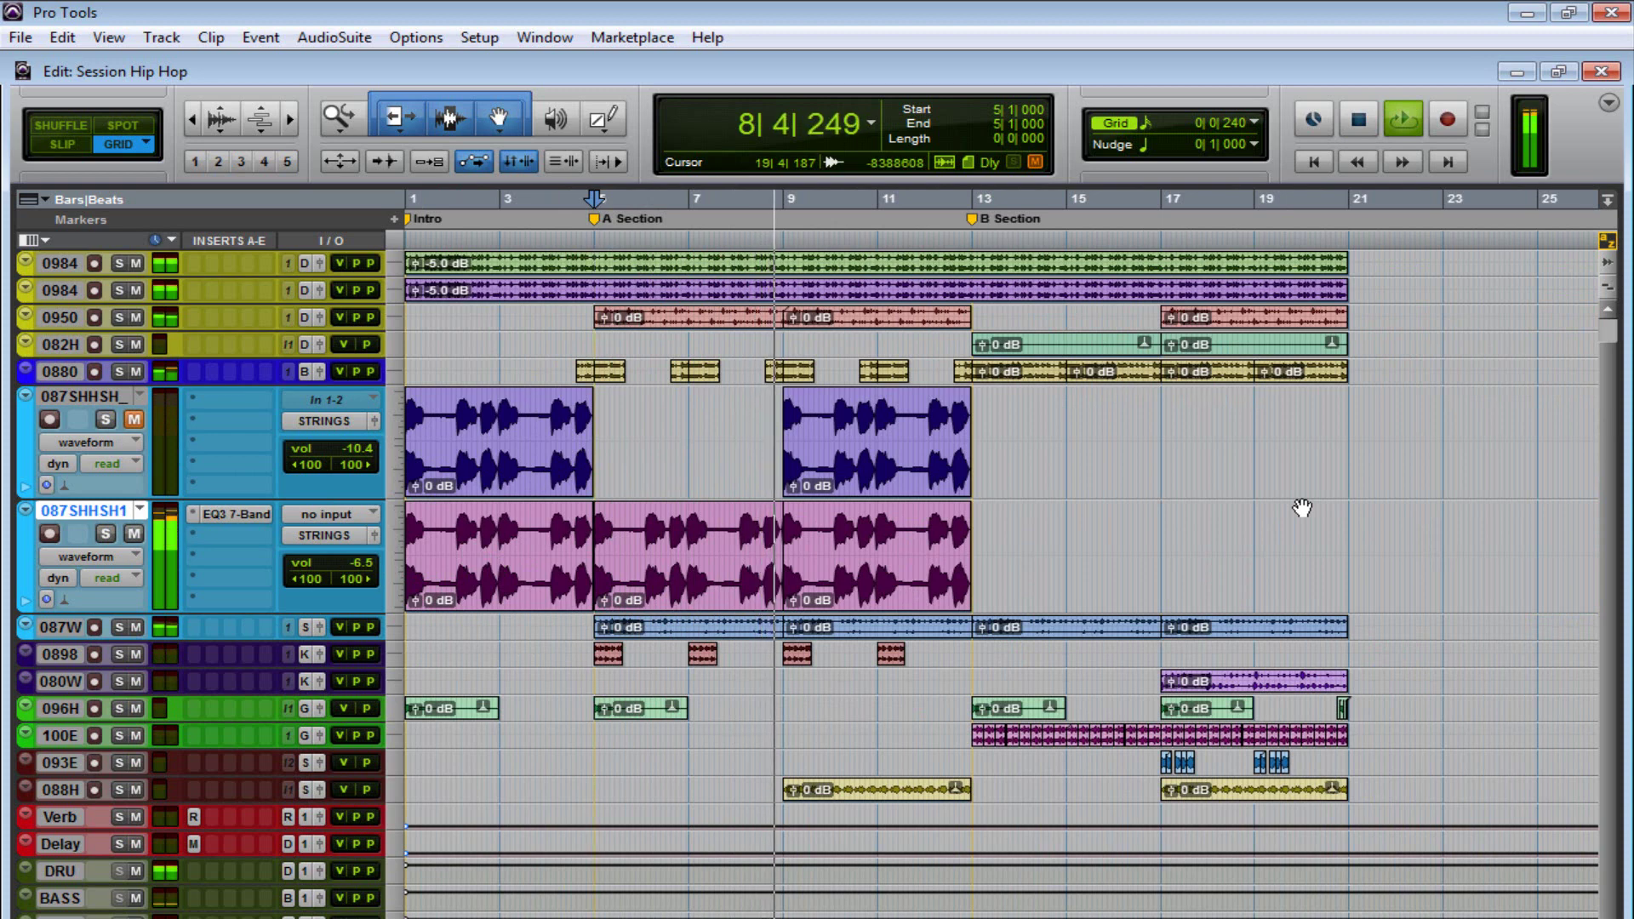
{"action": "key", "text": "space"}
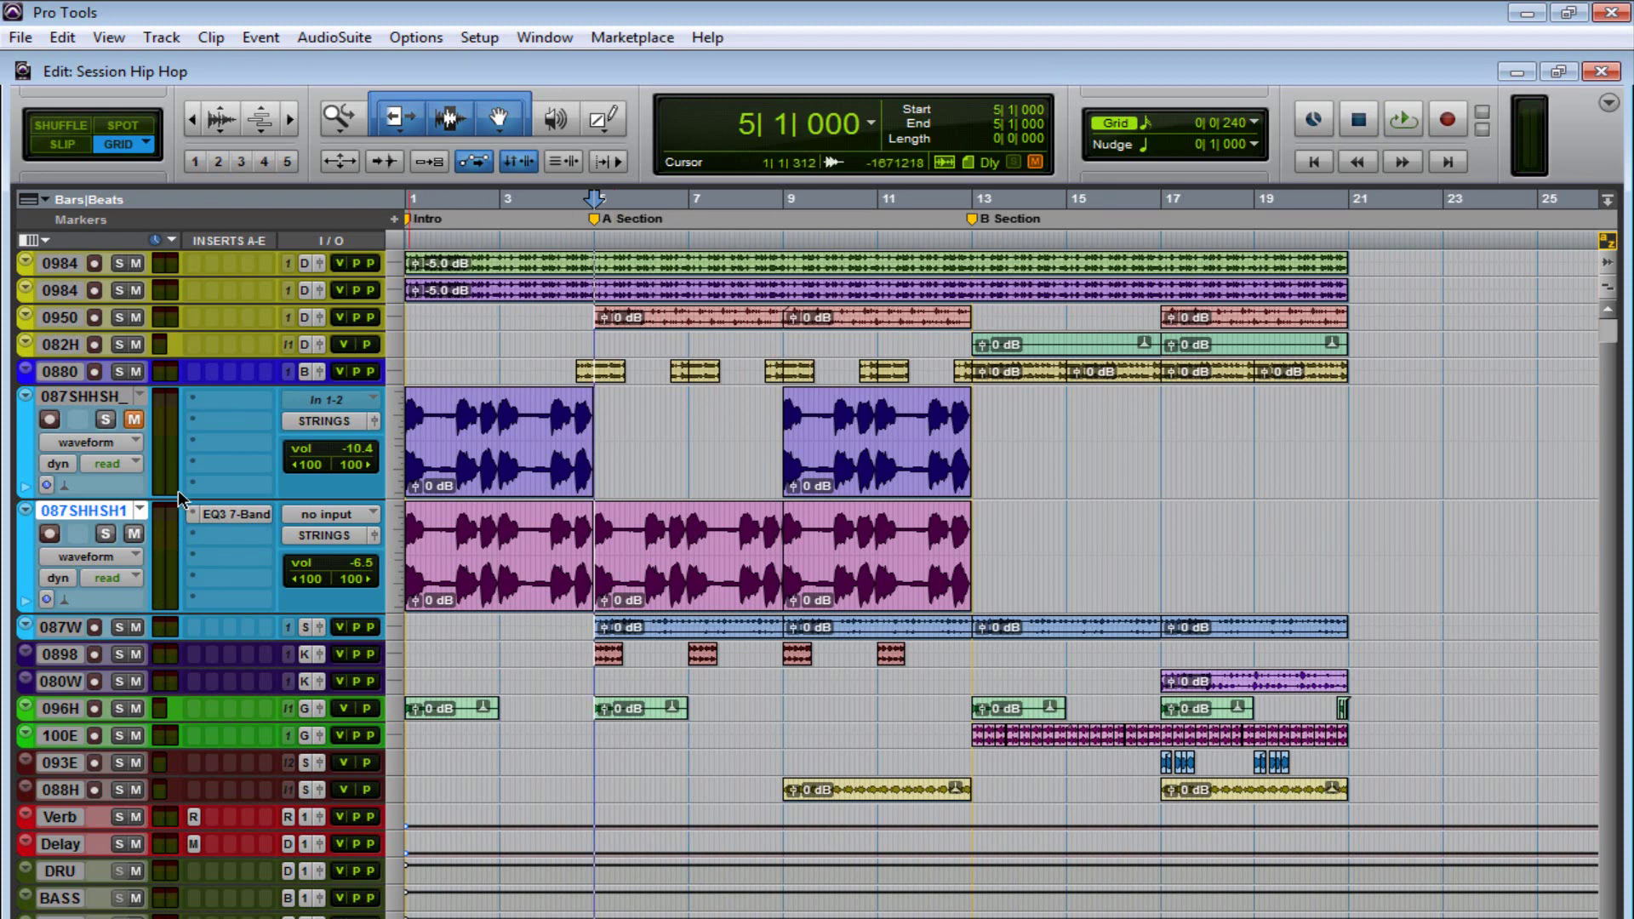
Add Waves LoAir to the duplicate's second insert and set its LO amount to 30
{"action": "left_click", "coordinate": [241, 530]}
{"action": "left_click", "coordinate": [241, 523]}
{"action": "left_click", "coordinate": [212, 529]}
{"action": "mouse_move", "coordinate": [281, 552]}
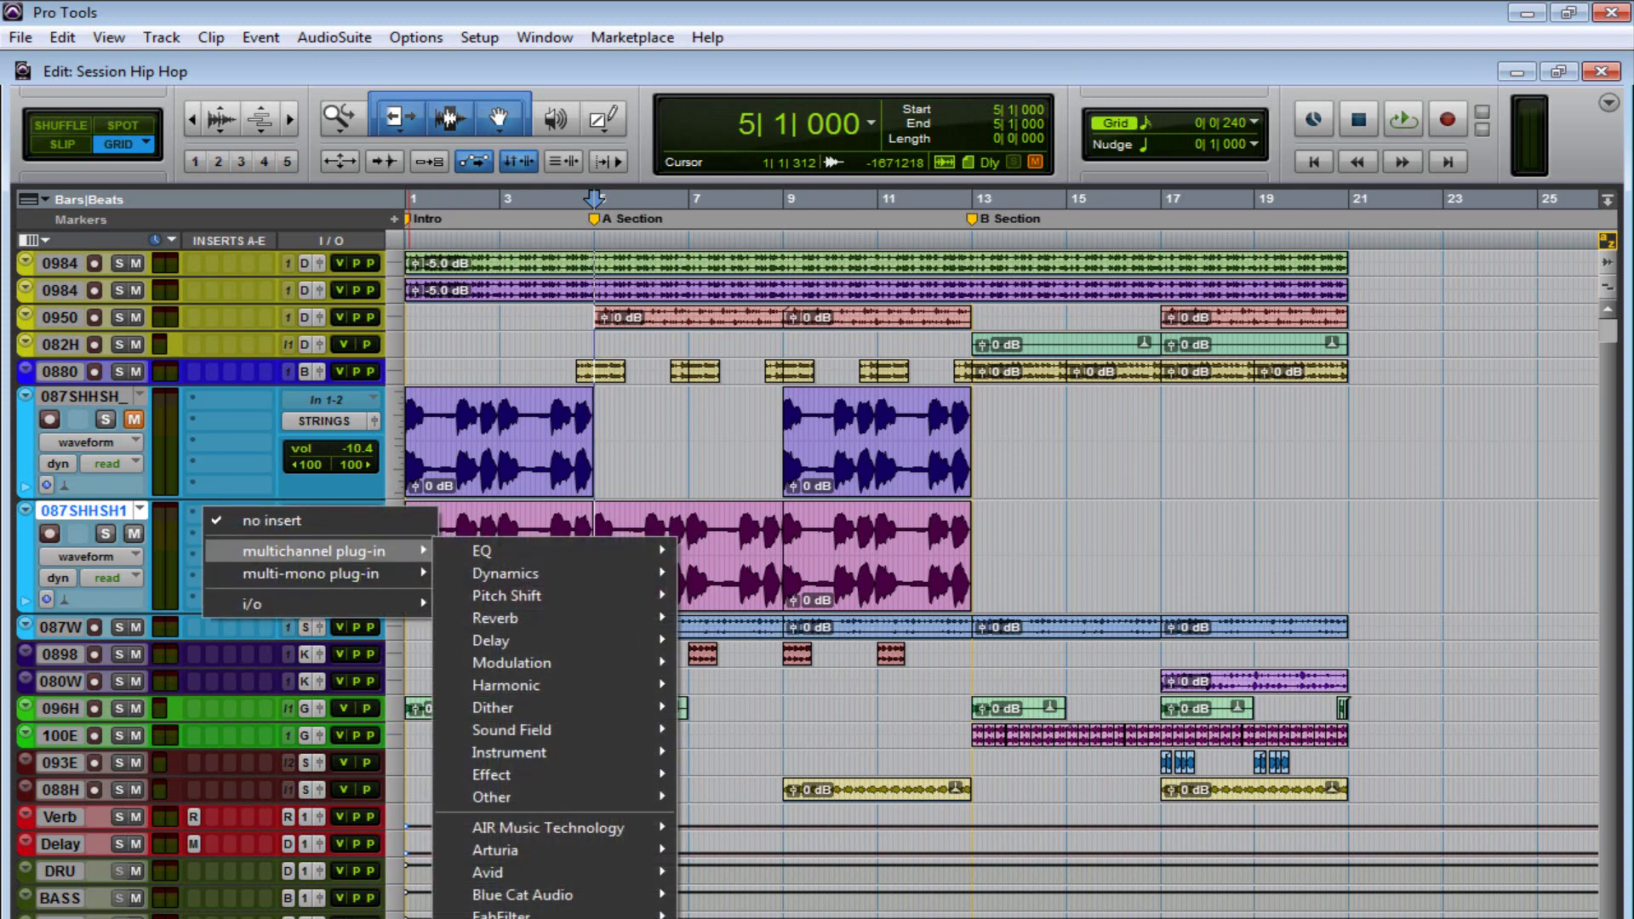
{"action": "mouse_move", "coordinate": [528, 915]}
{"action": "left_click", "coordinate": [803, 542]}
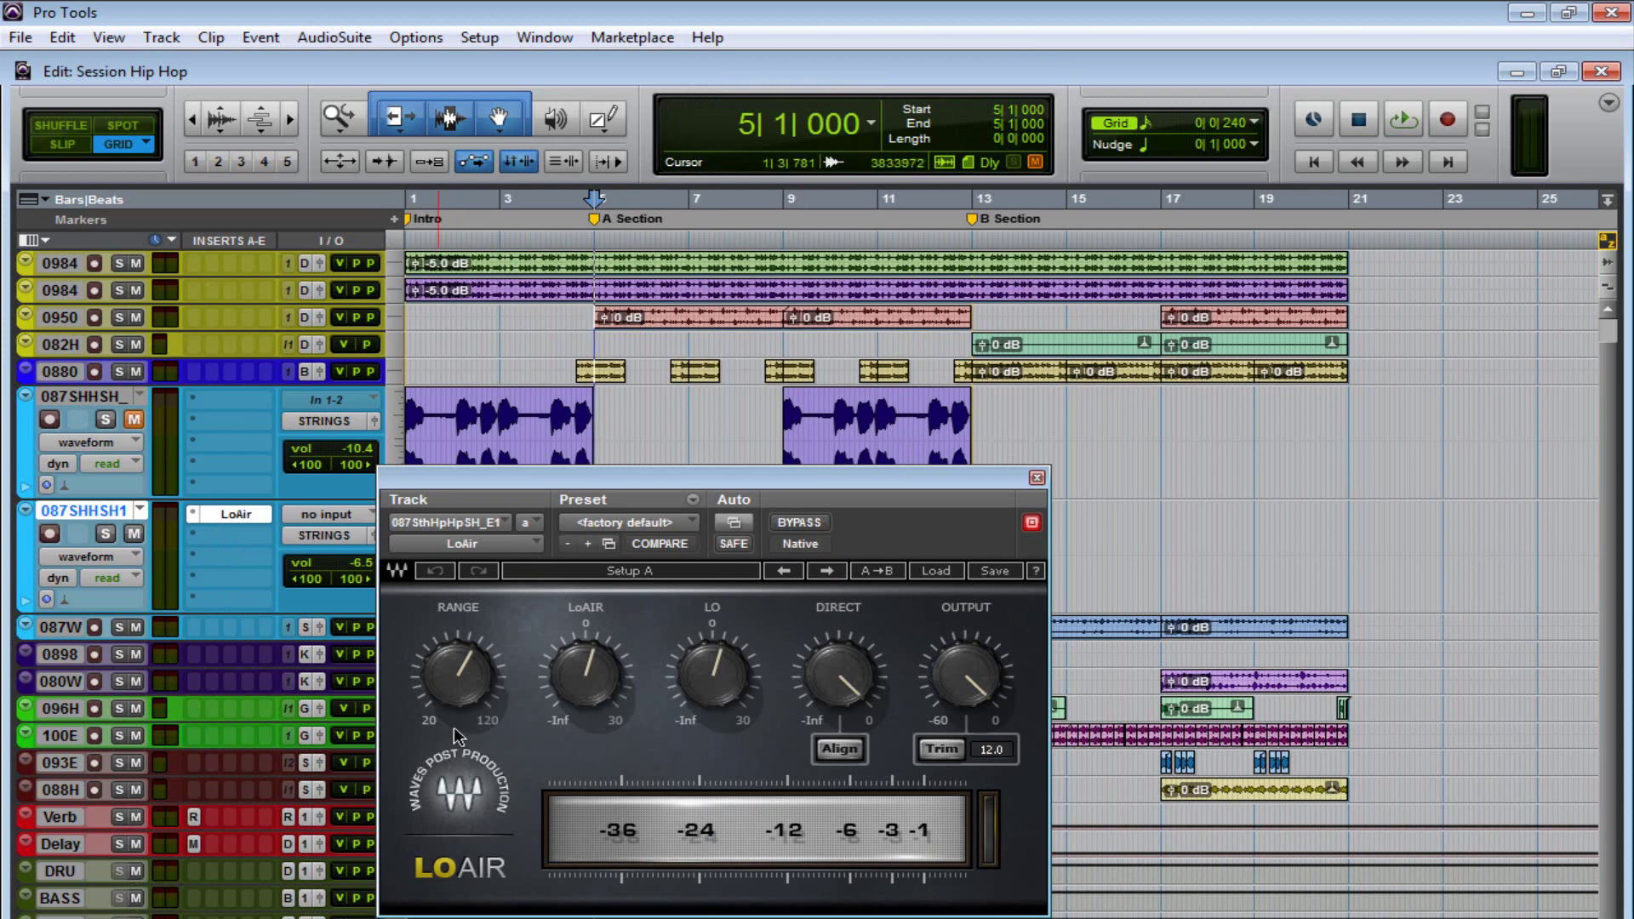
{"action": "left_click_drag", "start_coordinate": [592, 703], "coordinate": [592, 646]}
{"action": "left_click_drag", "start_coordinate": [739, 693], "coordinate": [829, 638]}
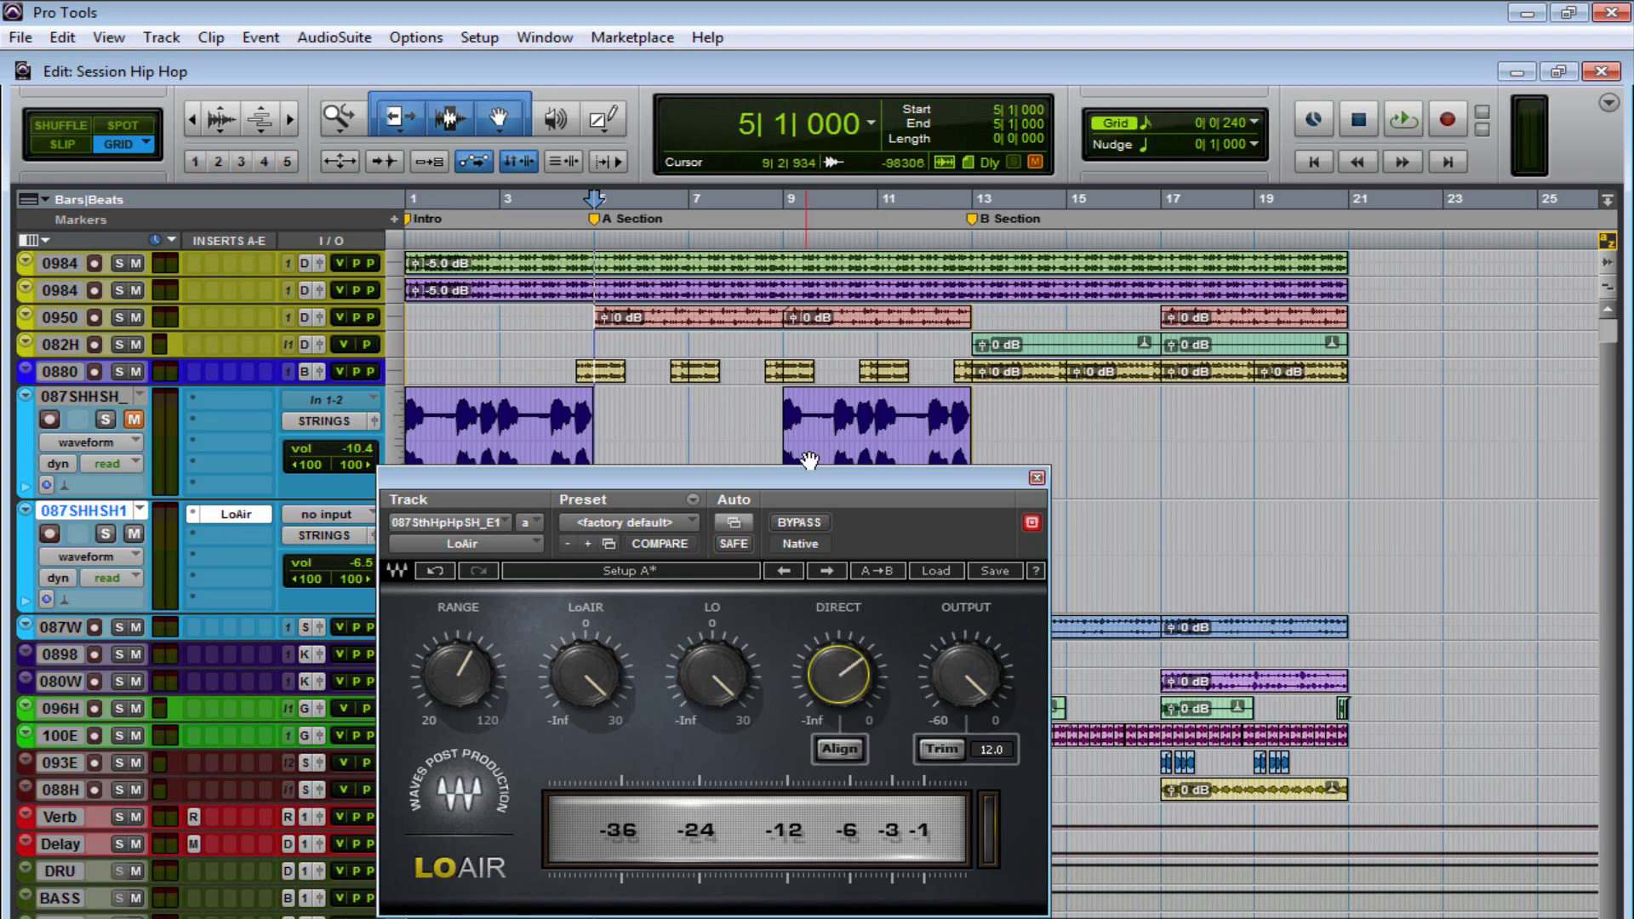
Compare LoAir bypassed, then re-enable it and turn down its DIRECT blend during playback
{"action": "left_click", "coordinate": [802, 522]}
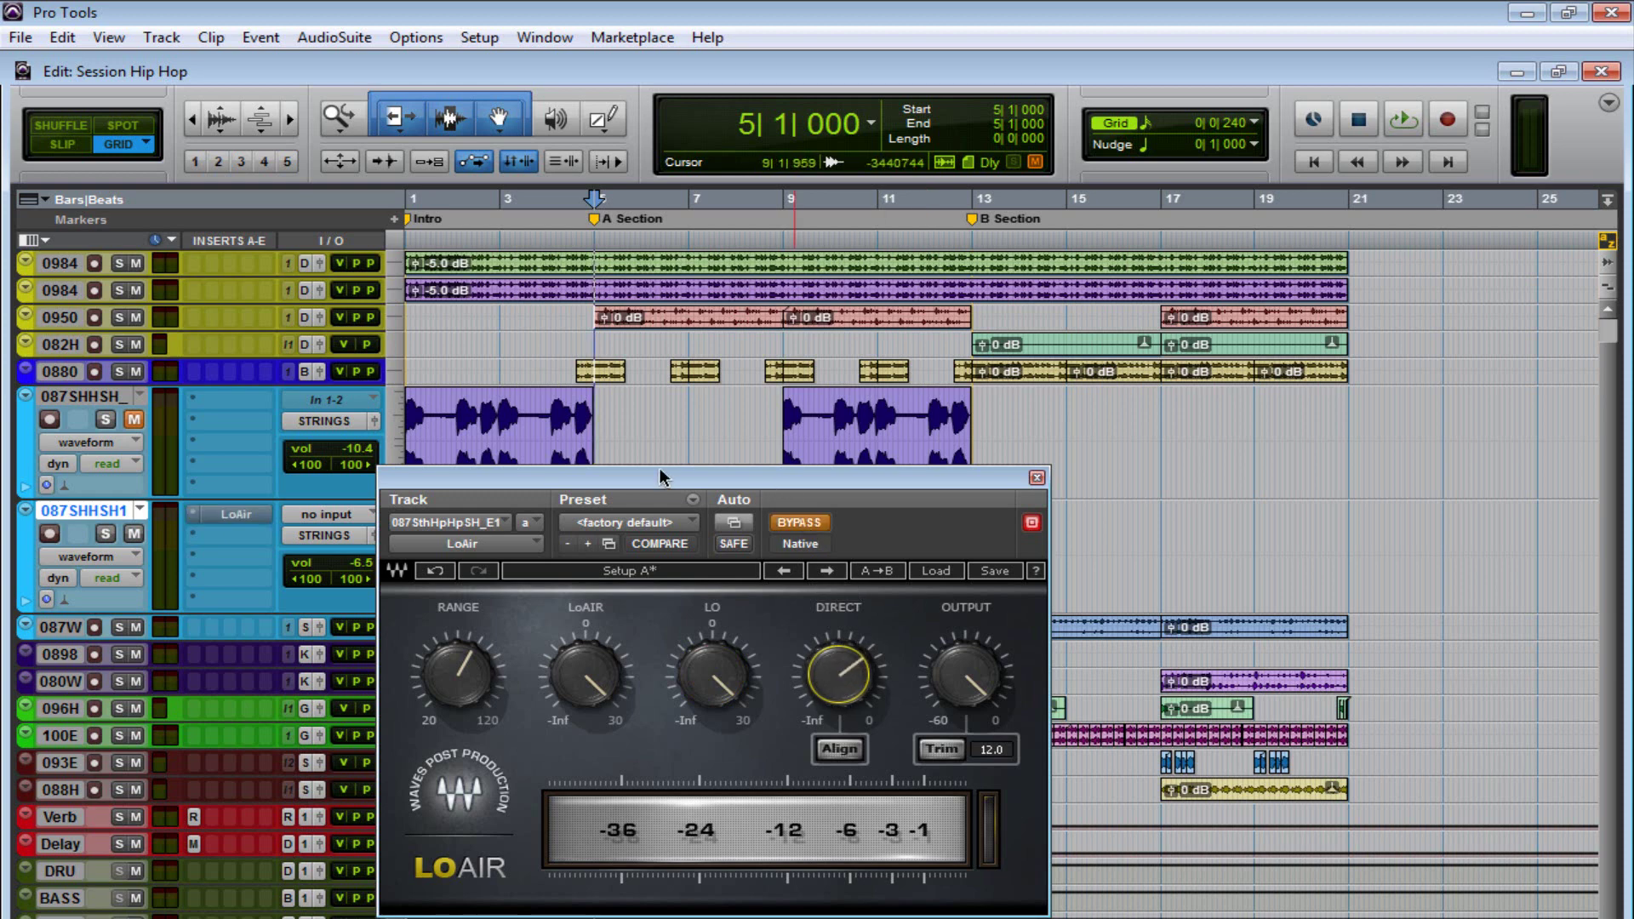
{"action": "key", "text": "space"}
{"action": "left_click_drag", "start_coordinate": [686, 333], "coordinate": [697, 500]}
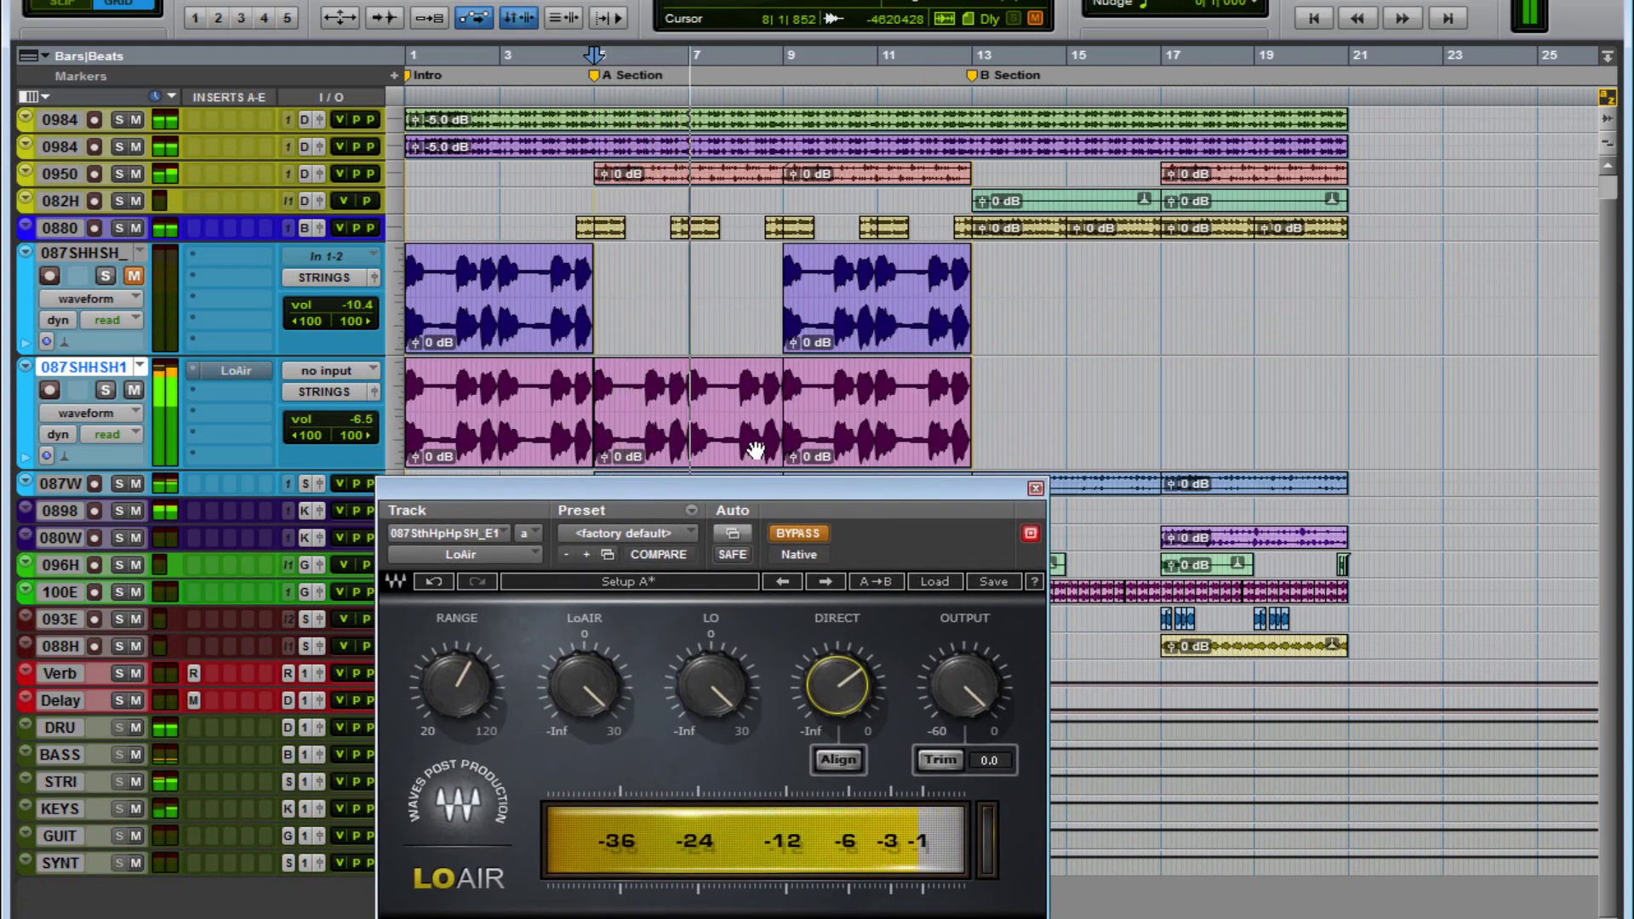
{"action": "key", "text": "ctrl+]"}
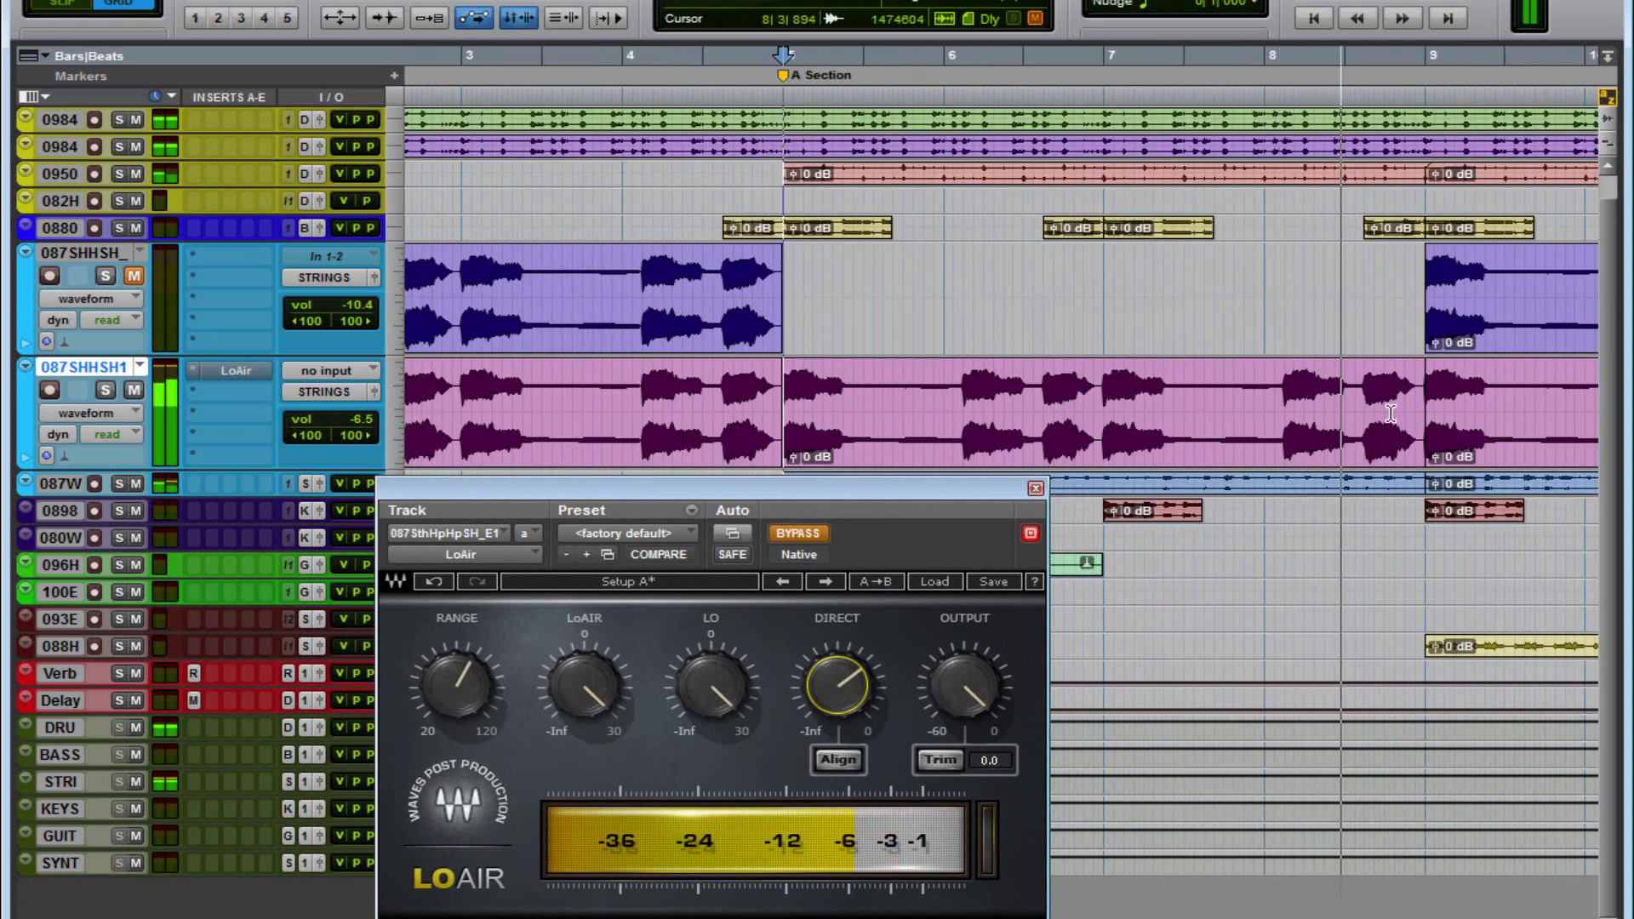
{"action": "left_click", "coordinate": [1305, 449]}
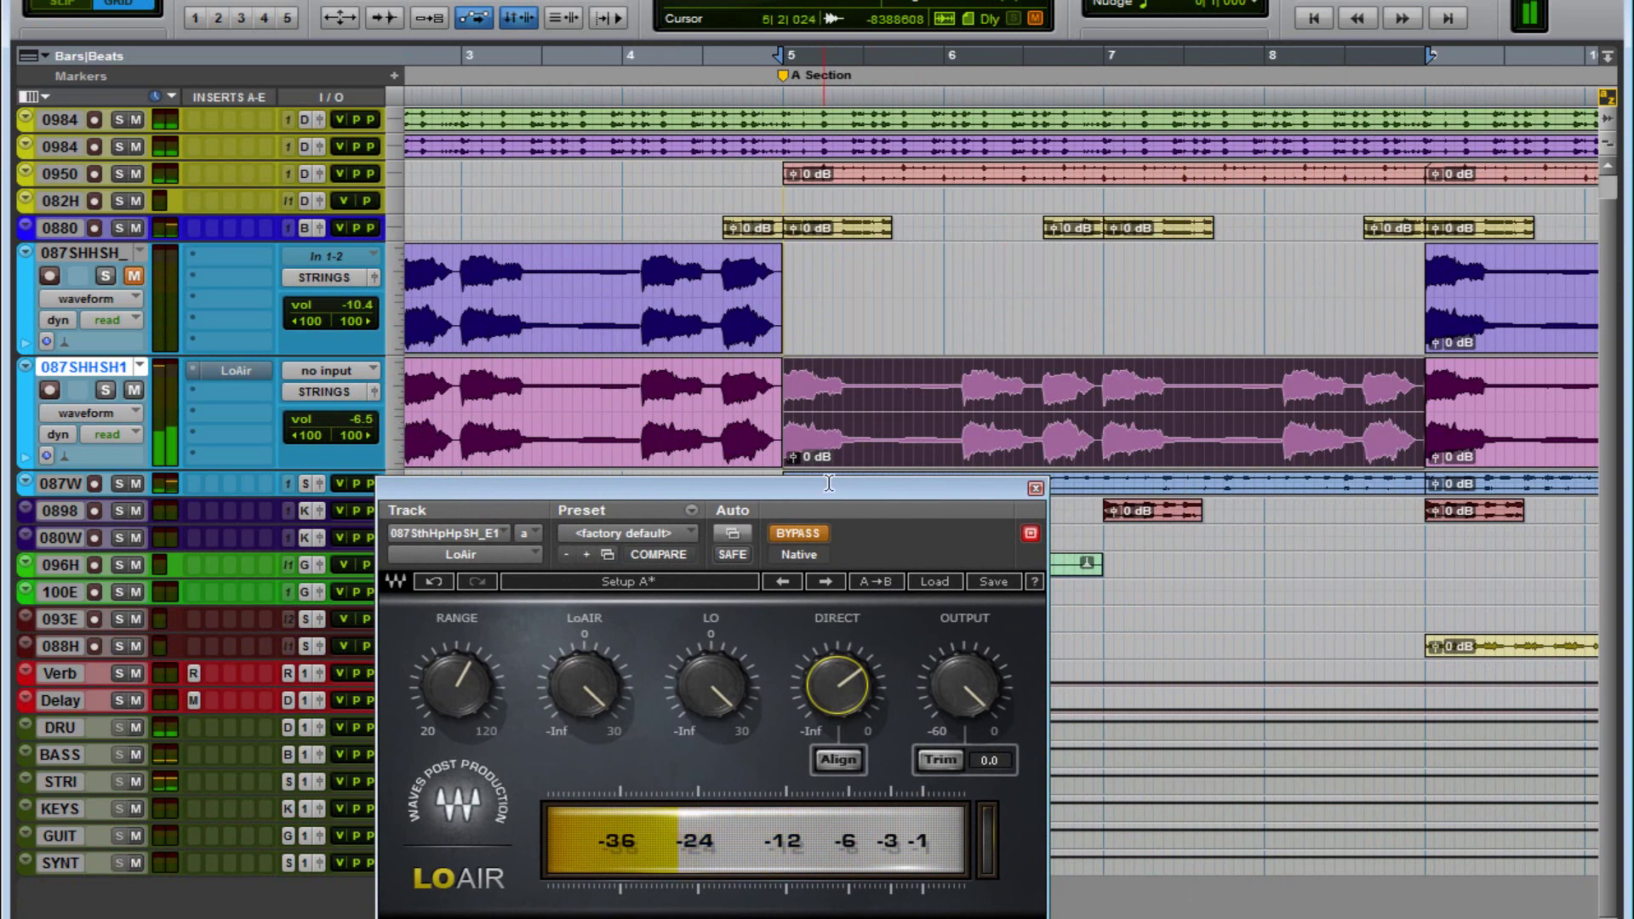
{"action": "left_click", "coordinate": [804, 534]}
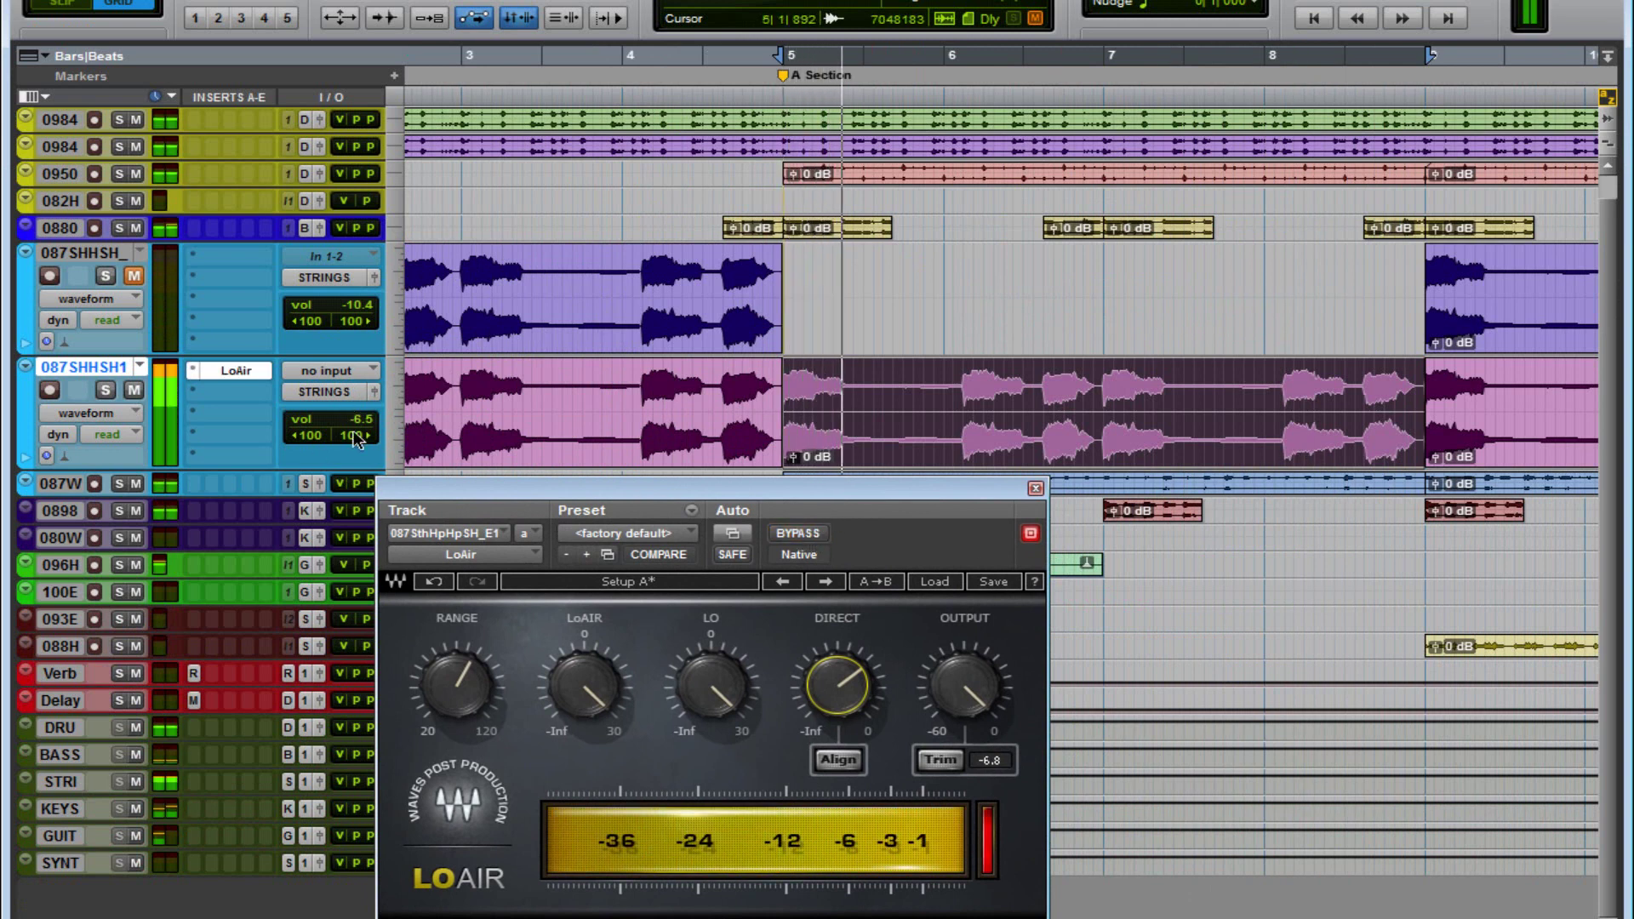
{"action": "left_click_drag", "start_coordinate": [556, 492], "coordinate": [631, 507]}
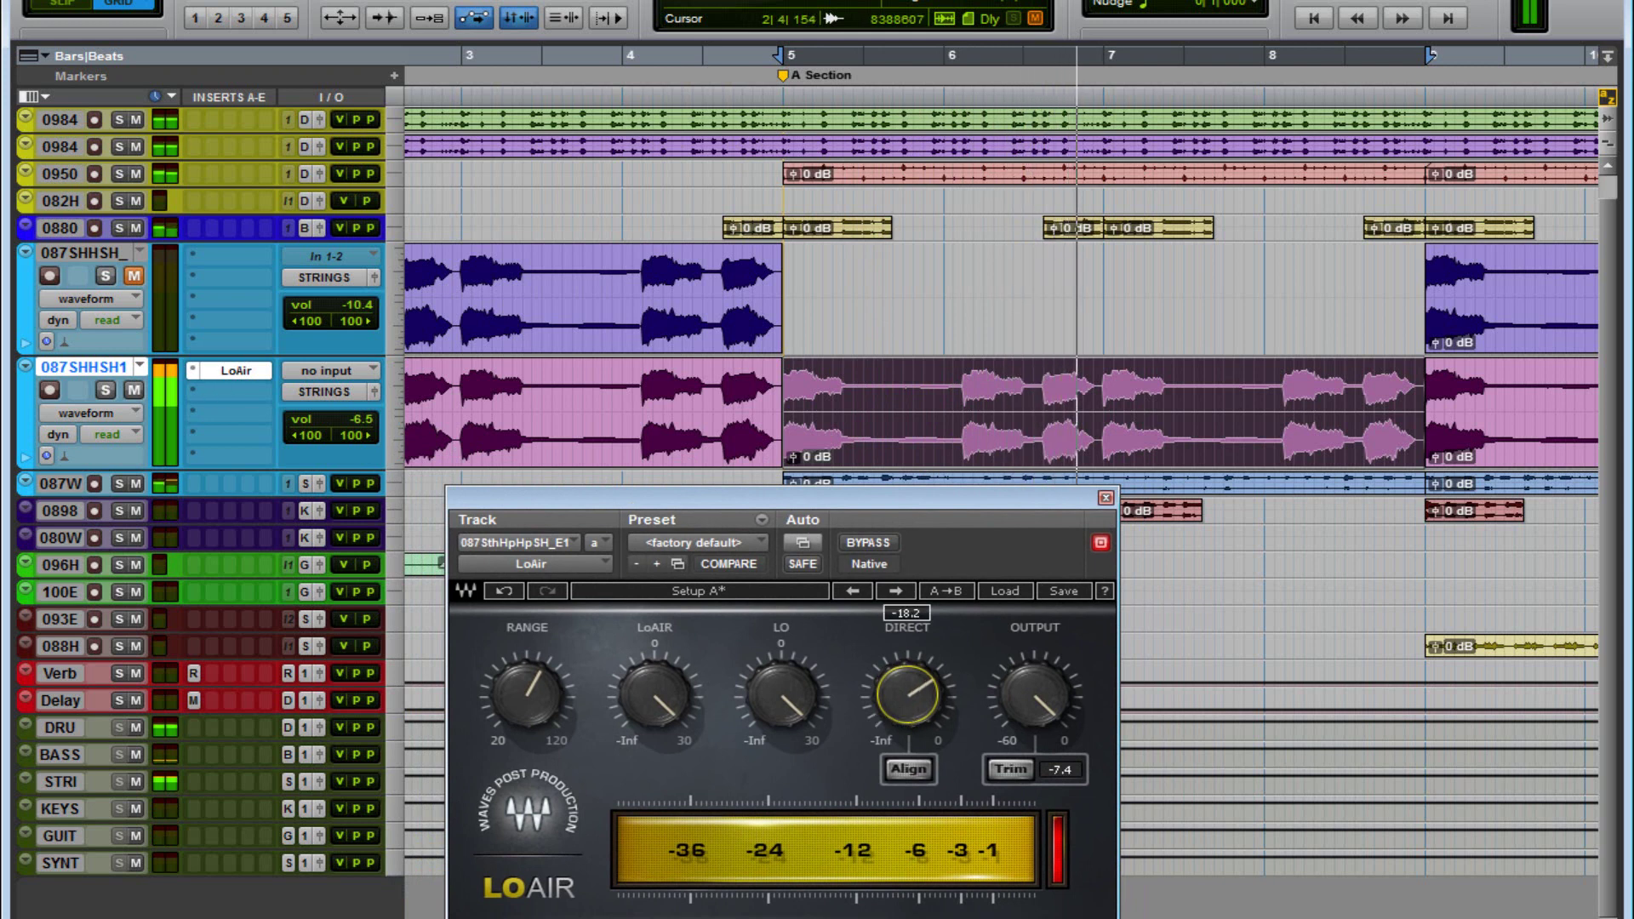
{"action": "left_click_drag", "start_coordinate": [907, 693], "coordinate": [907, 685]}
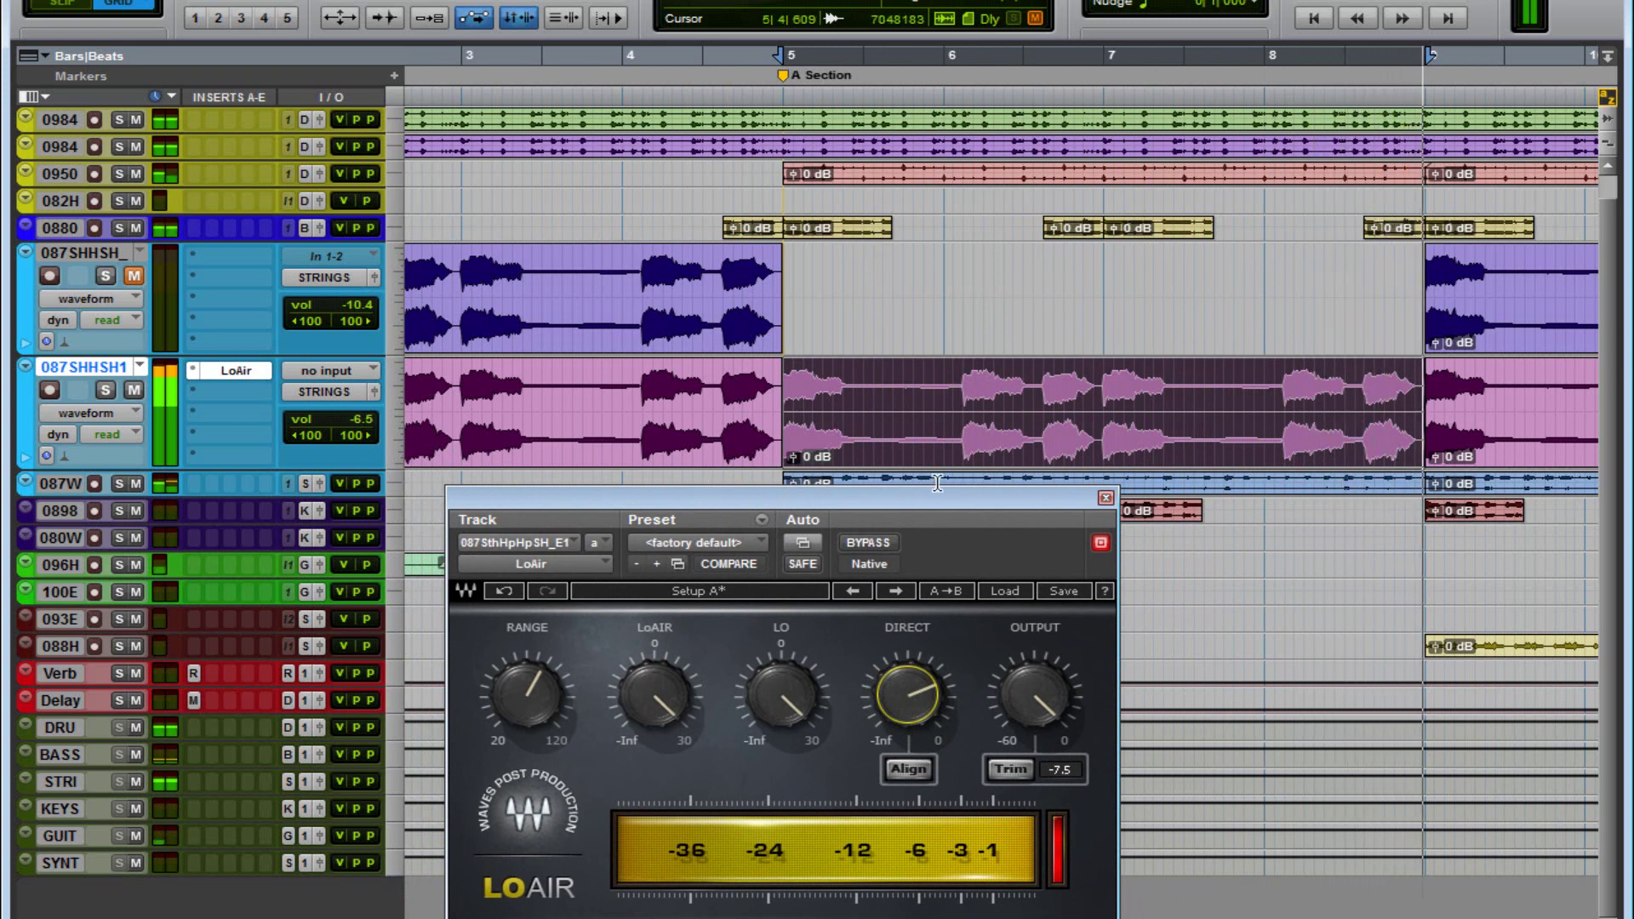
{"action": "key", "text": "space"}
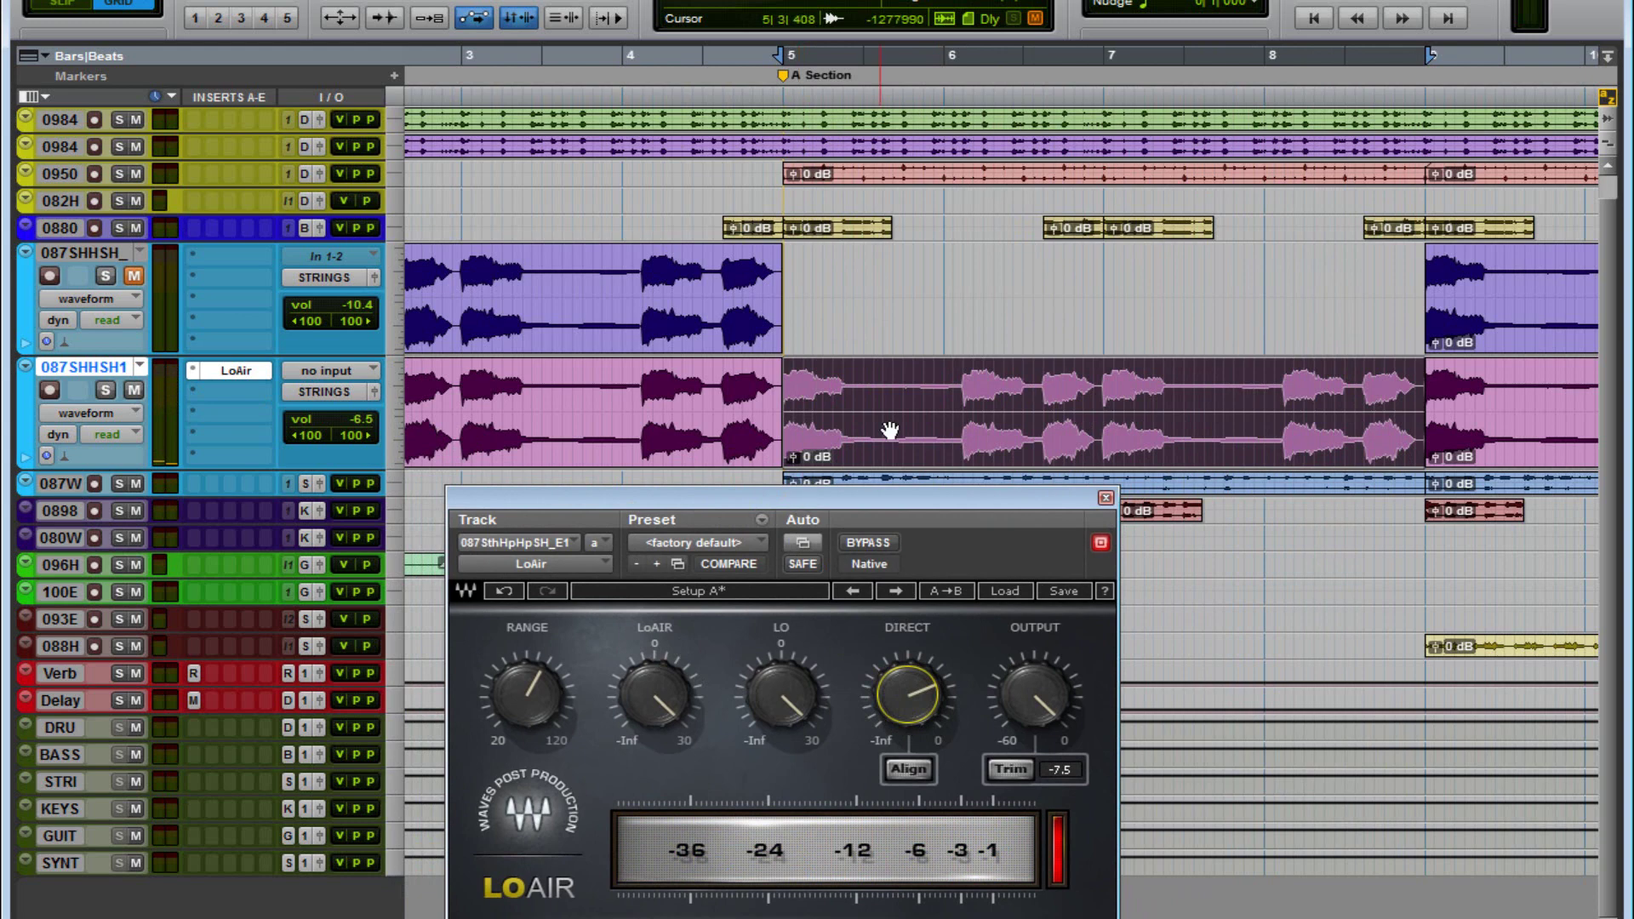
Copy the original track's bars 2–5 clip into bars 5–9, then balance volumes at -5.9 and -11.9
{"action": "left_click", "coordinate": [611, 336]}
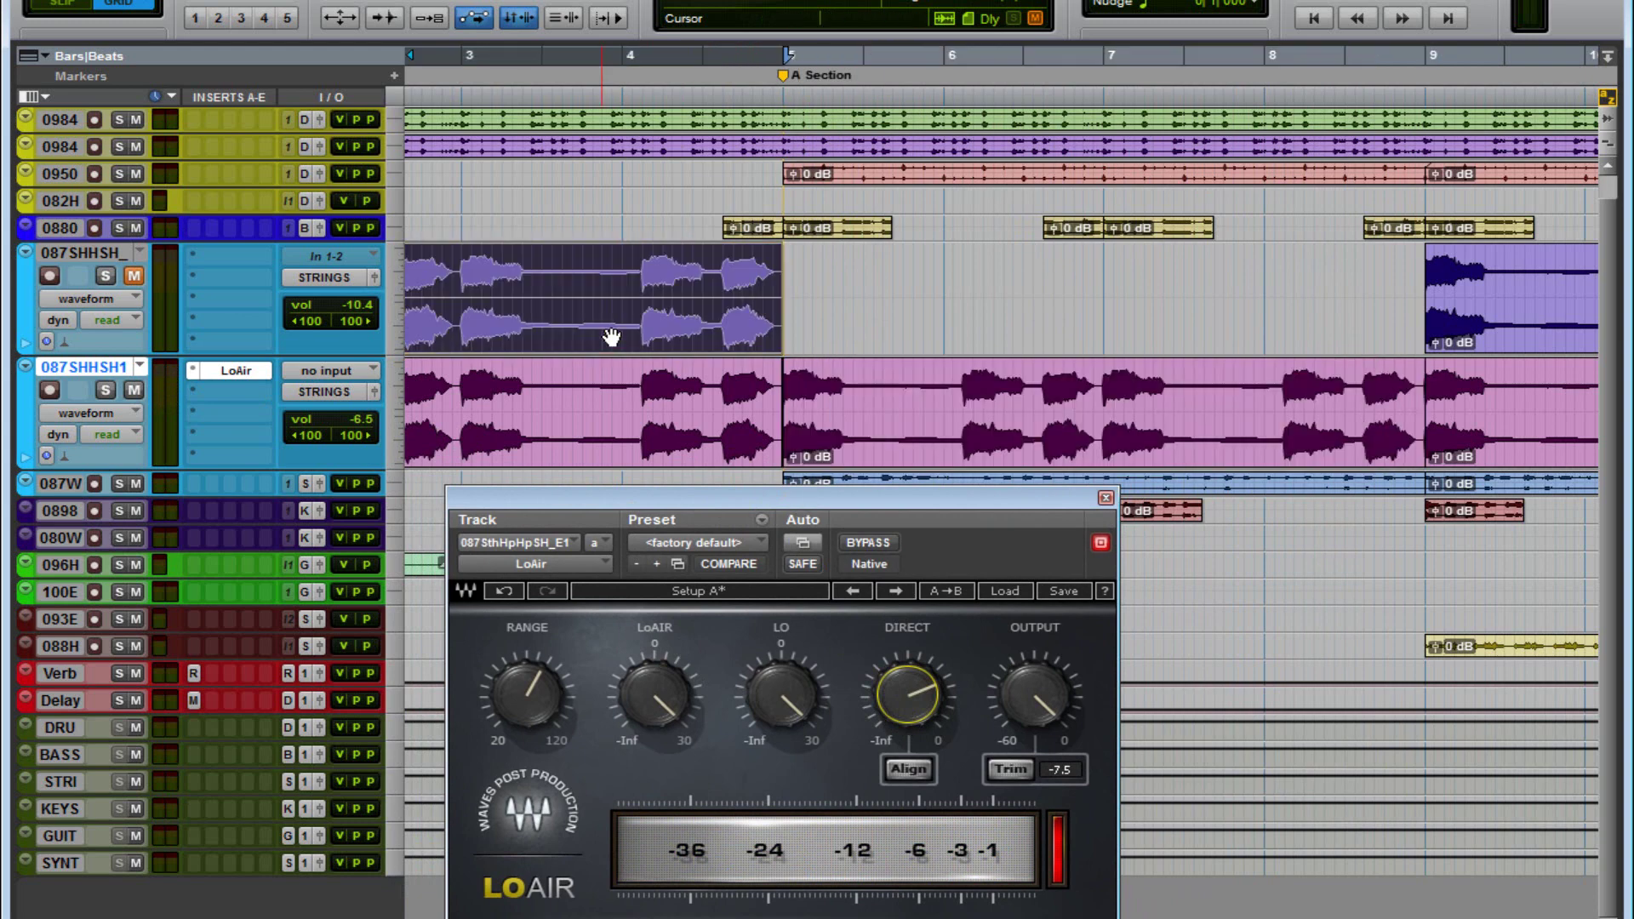
{"action": "key", "text": "ctrl+d"}
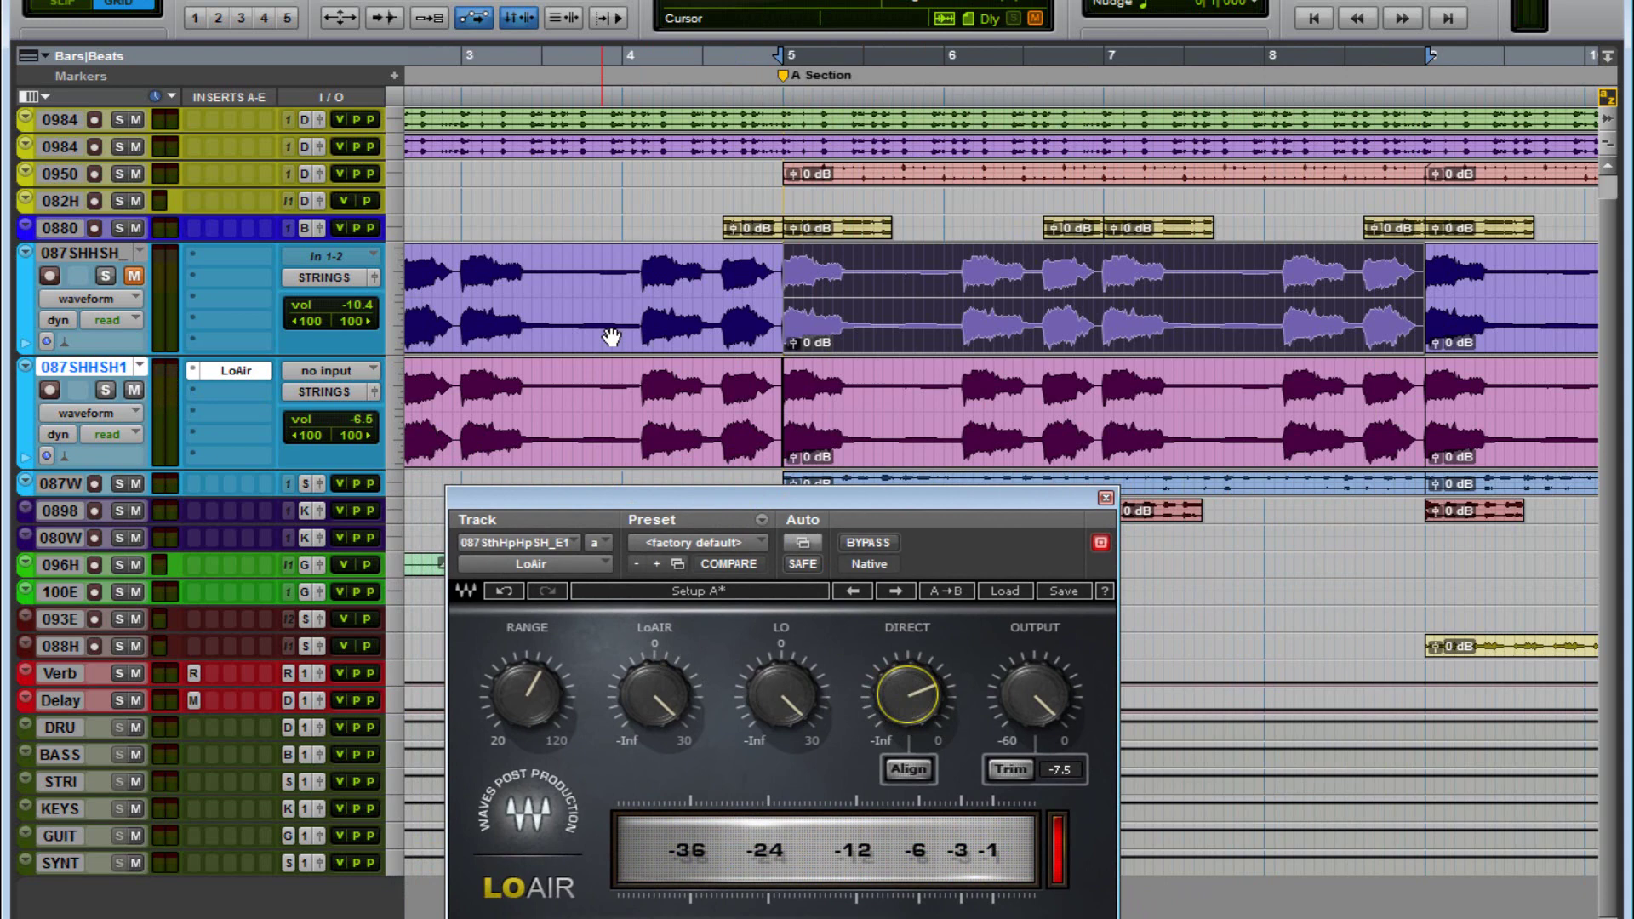
{"action": "key", "text": "space"}
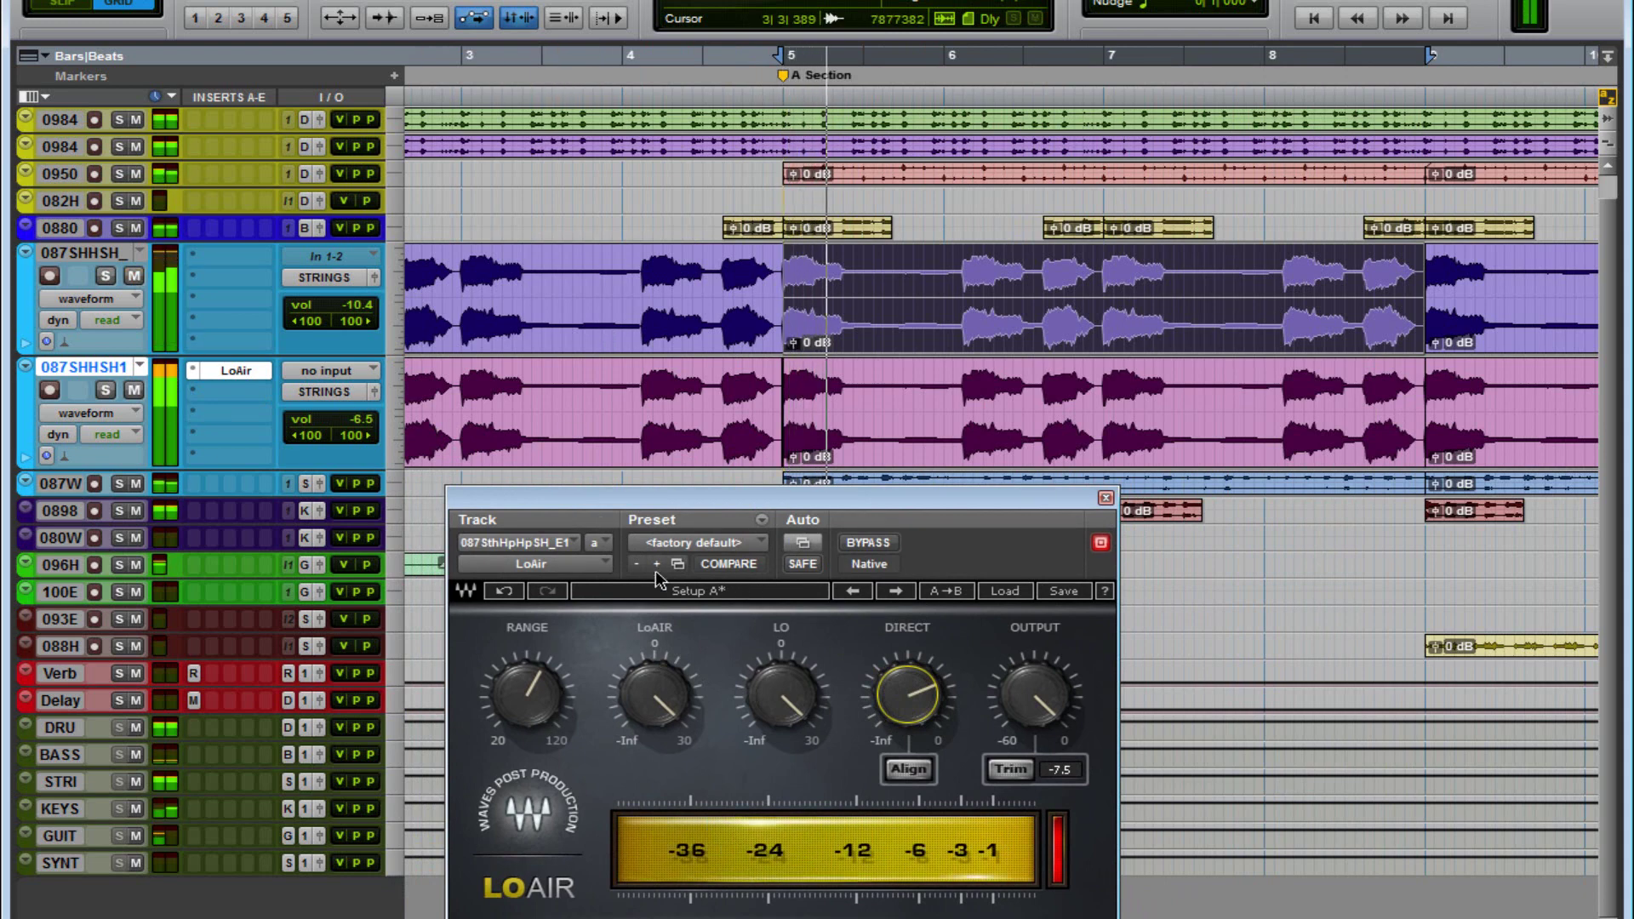
{"action": "left_click_drag", "start_coordinate": [360, 436], "coordinate": [361, 493]}
{"action": "left_click_drag", "start_coordinate": [358, 317], "coordinate": [366, 304]}
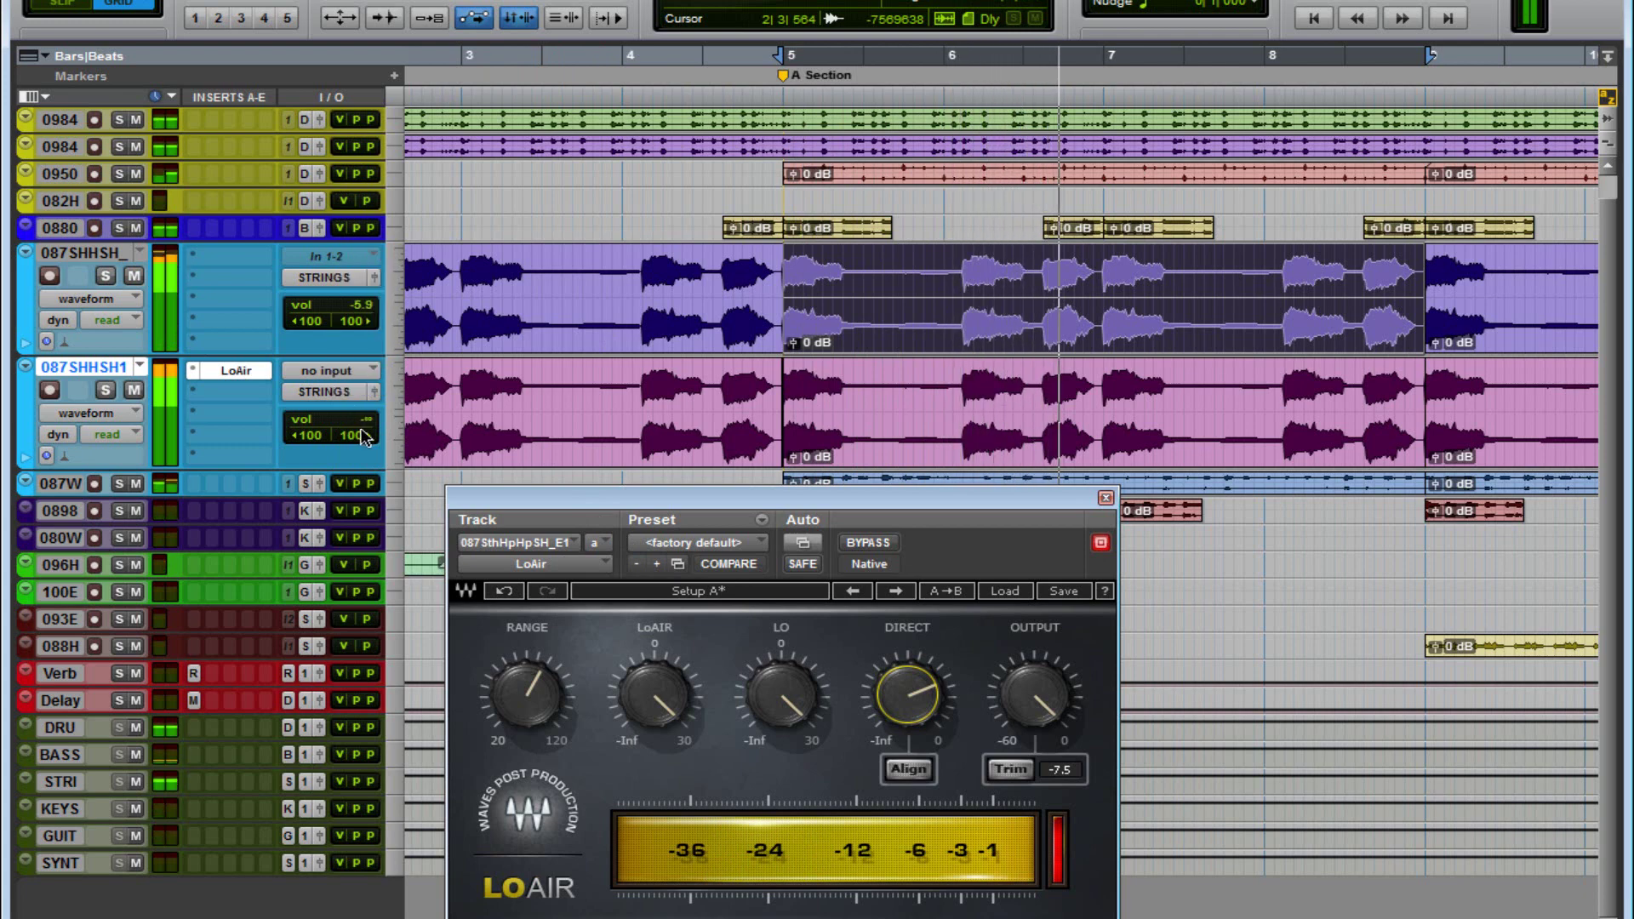
{"action": "mouse_move", "coordinate": [366, 417]}
{"action": "left_mouse_down"}
{"action": "mouse_move", "coordinate": [370, 383]}
{"action": "mouse_move", "coordinate": [369, 419]}
{"action": "left_mouse_up"}
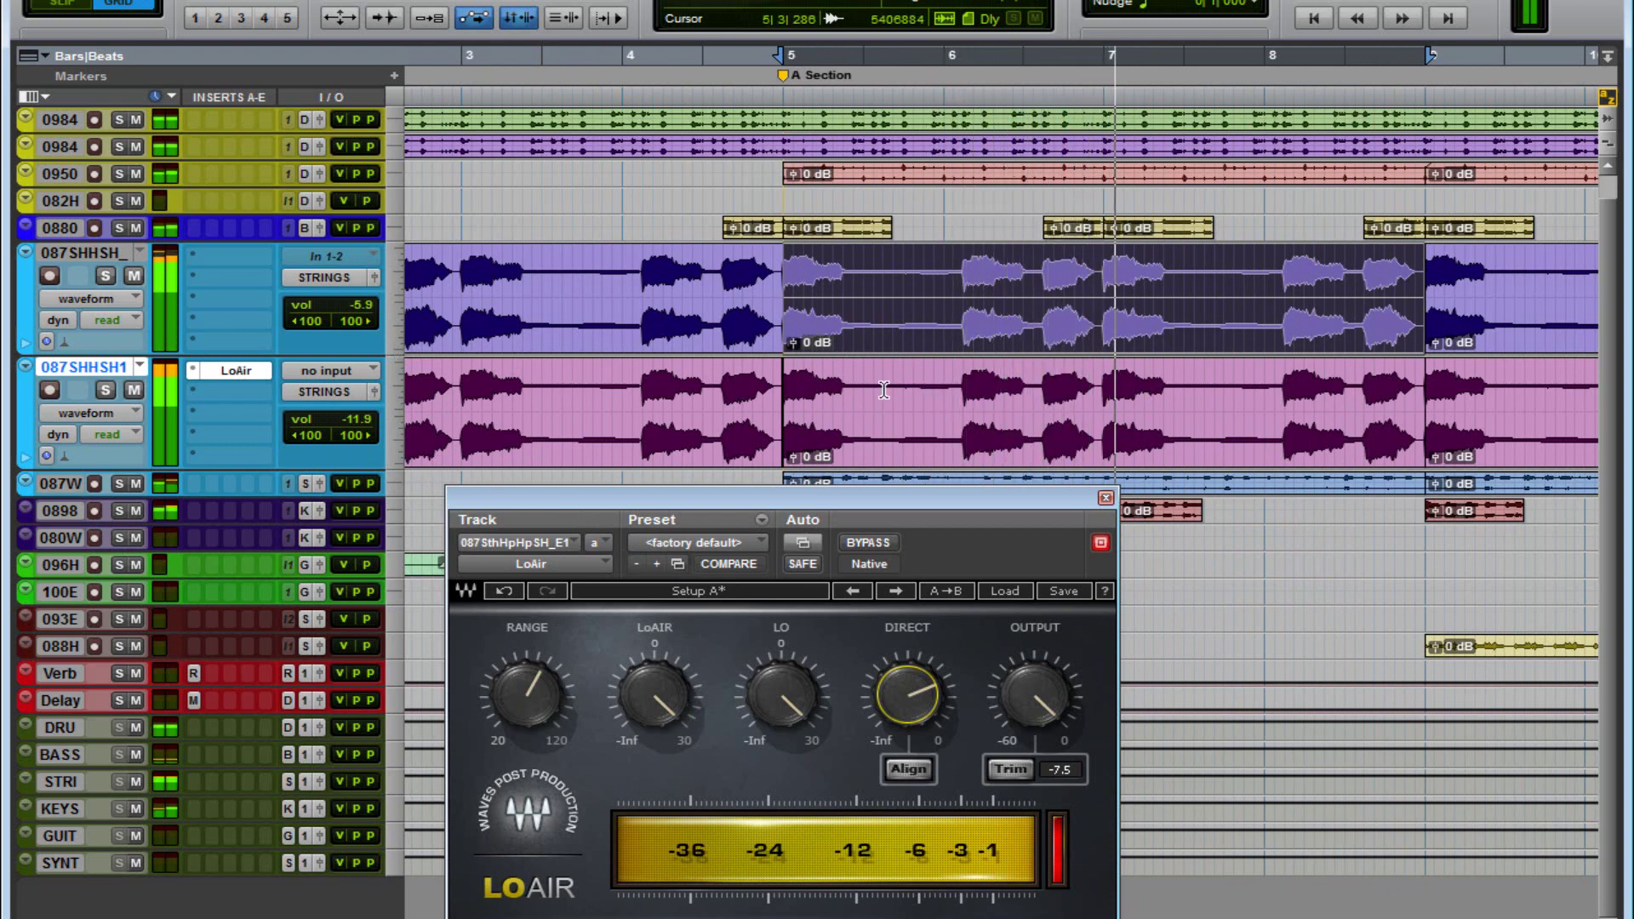
{"action": "key", "text": "space"}
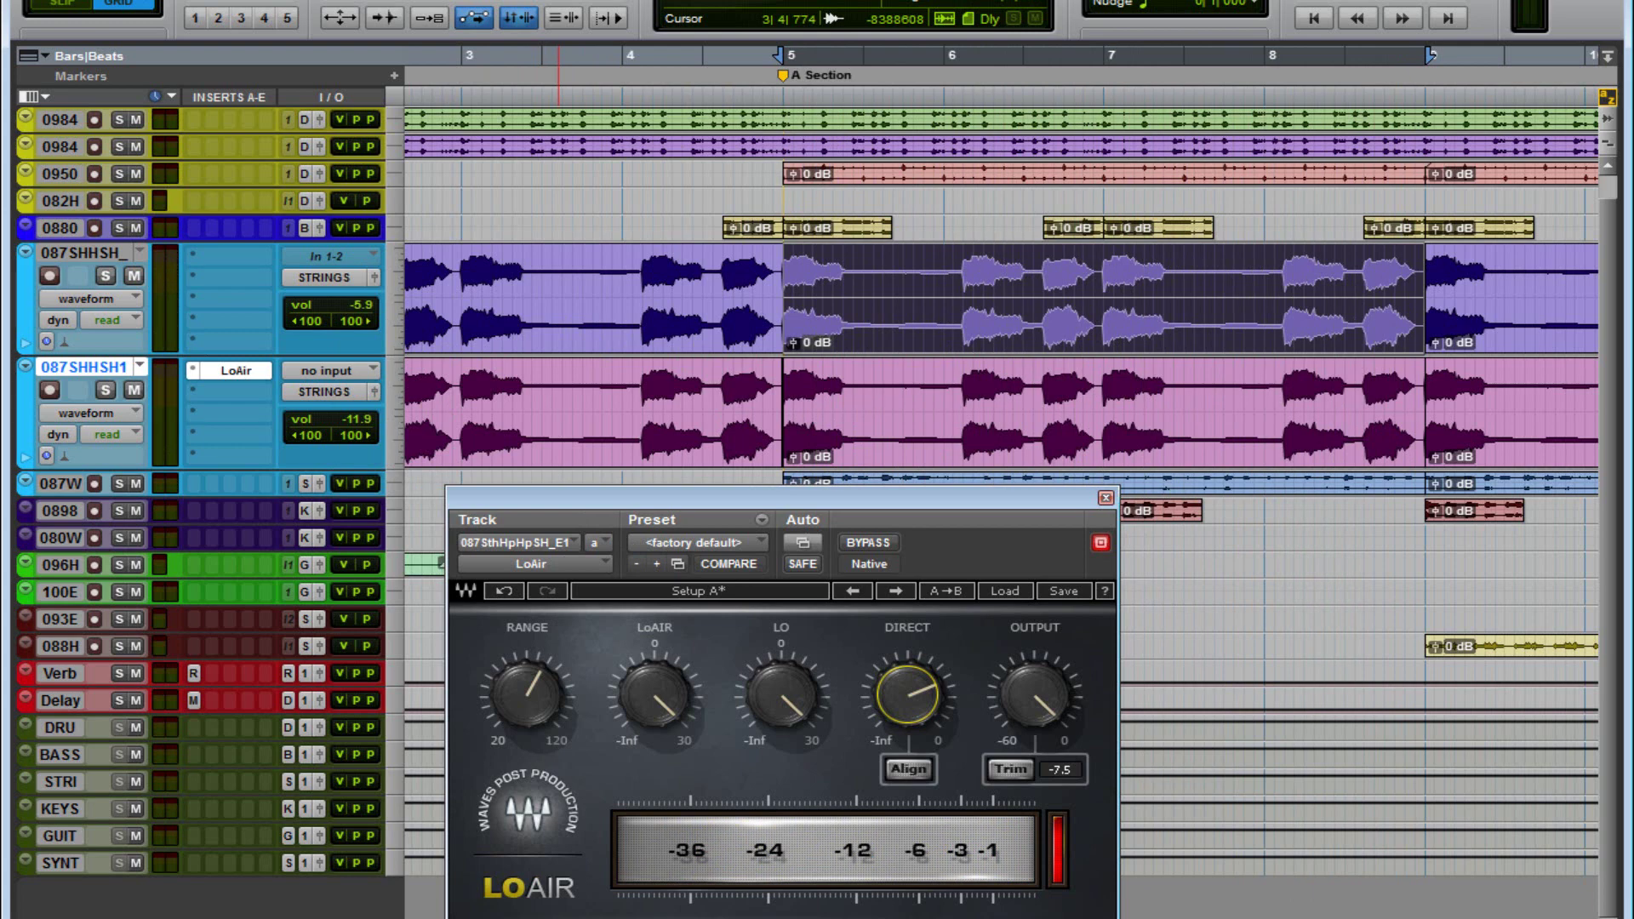
{"action": "key", "text": "shift+m"}
{"action": "key", "text": "space"}
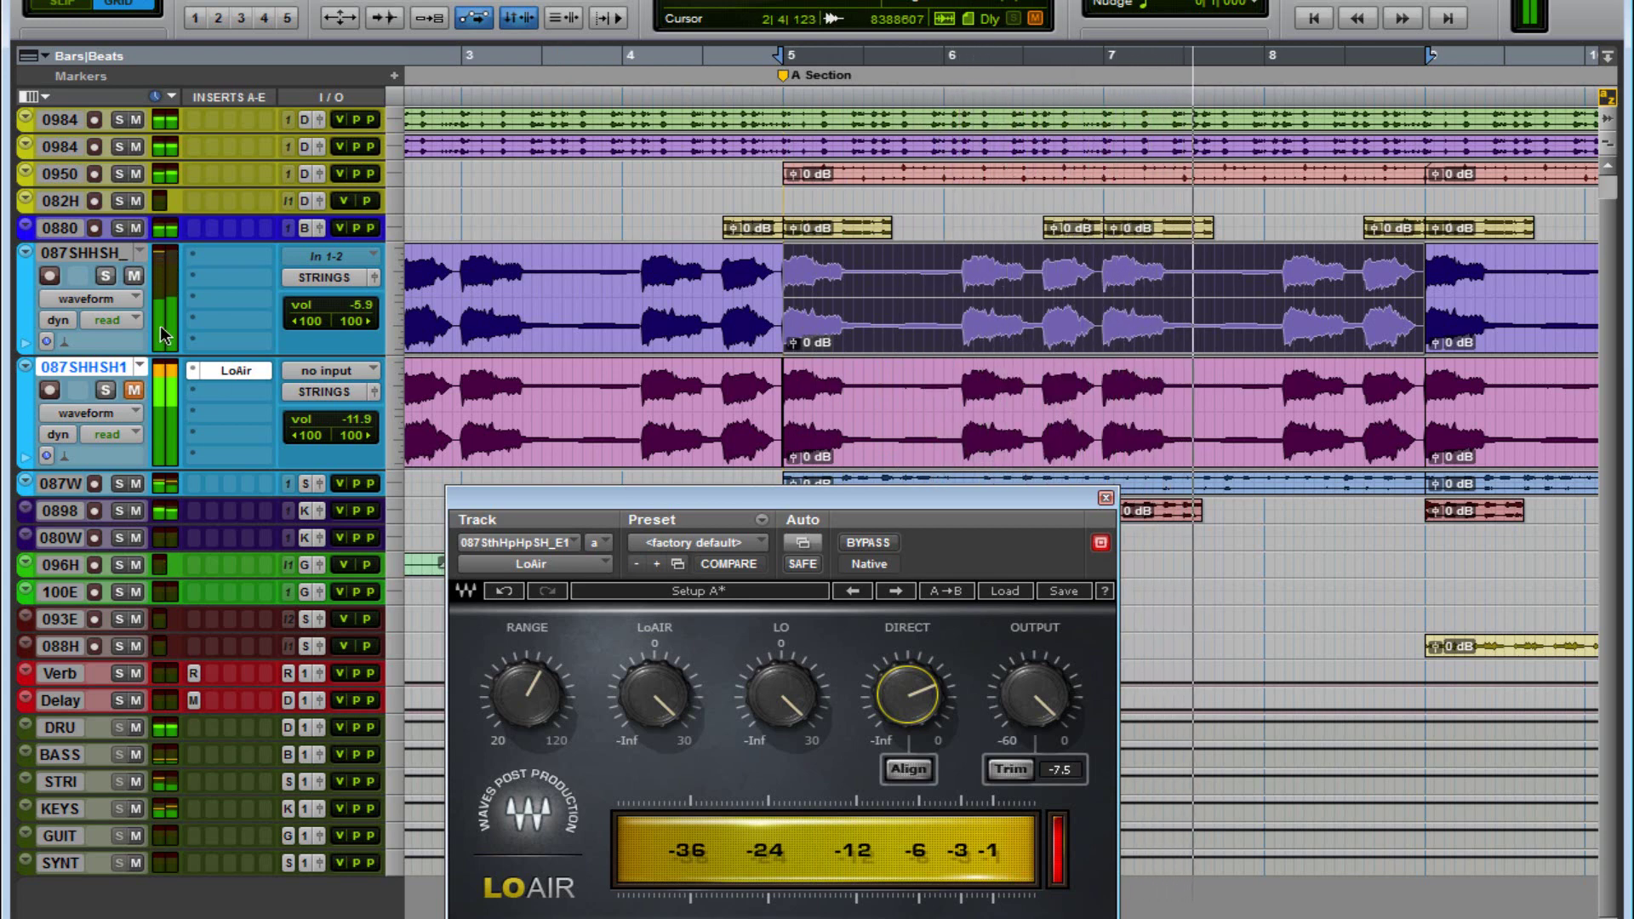
{"action": "left_click", "coordinate": [134, 390]}
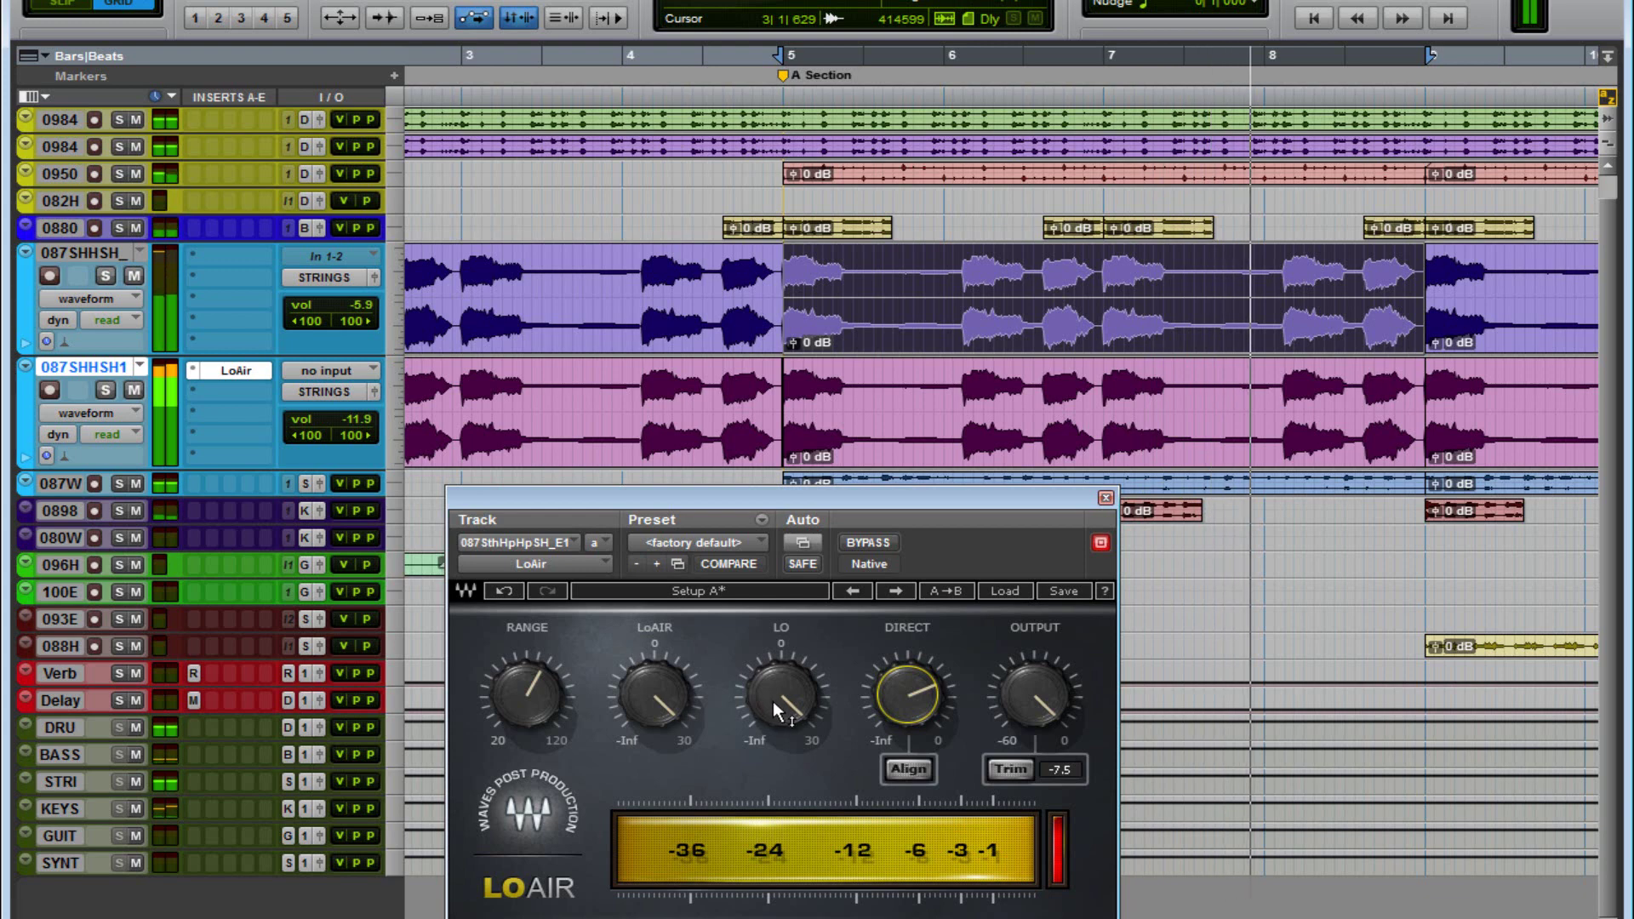
{"action": "mouse_move", "coordinate": [767, 711]}
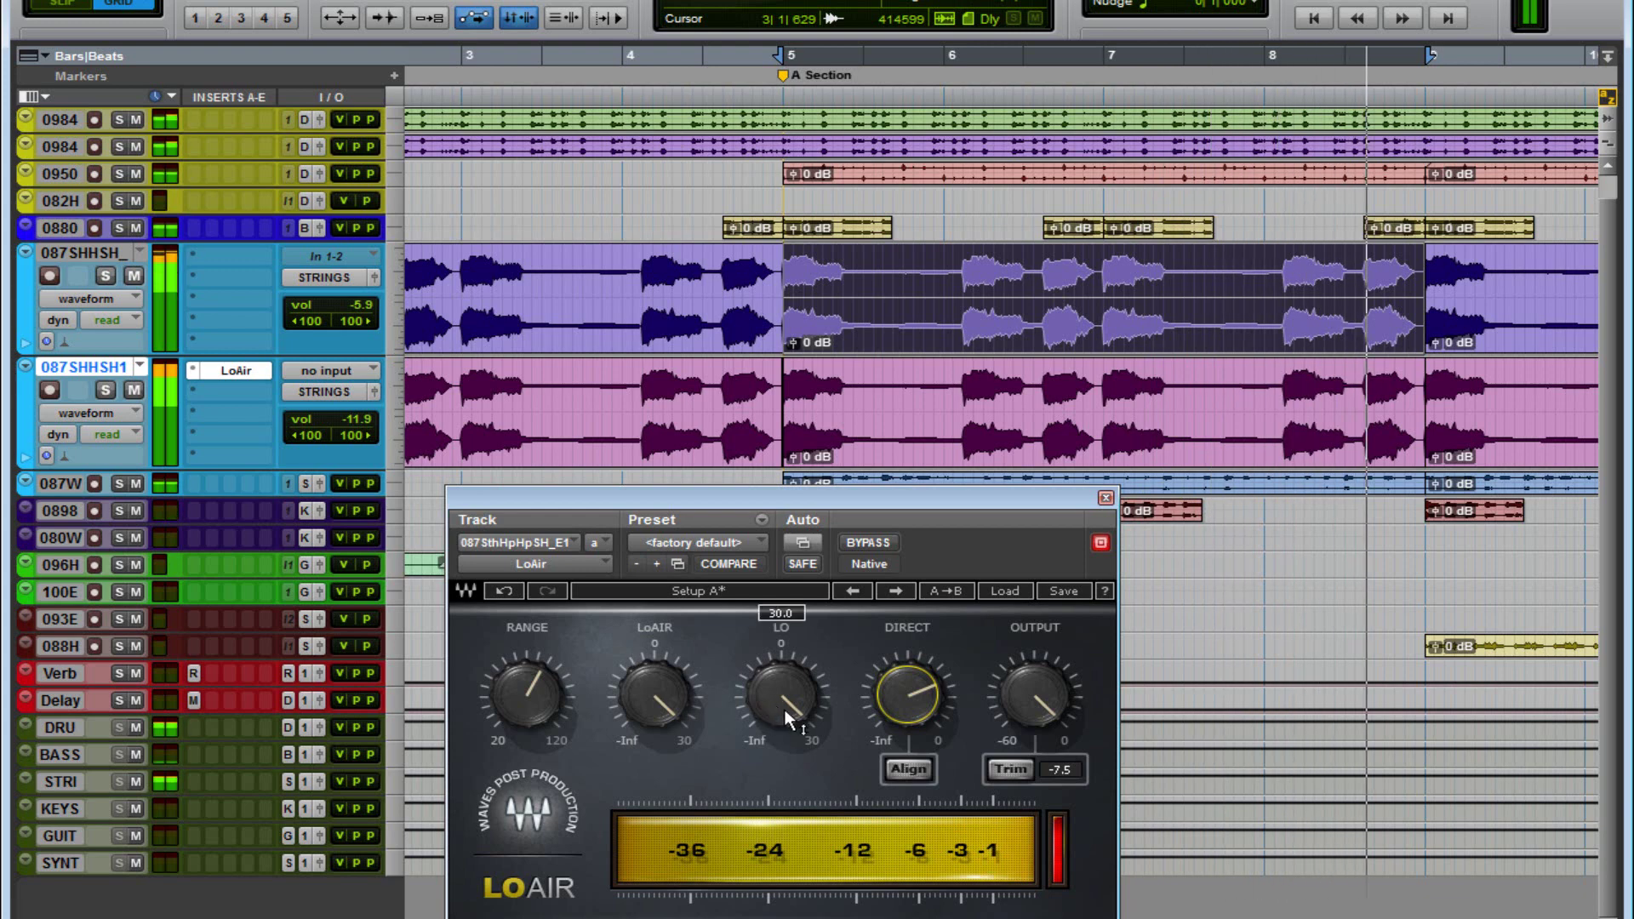
{"action": "key", "text": "space"}
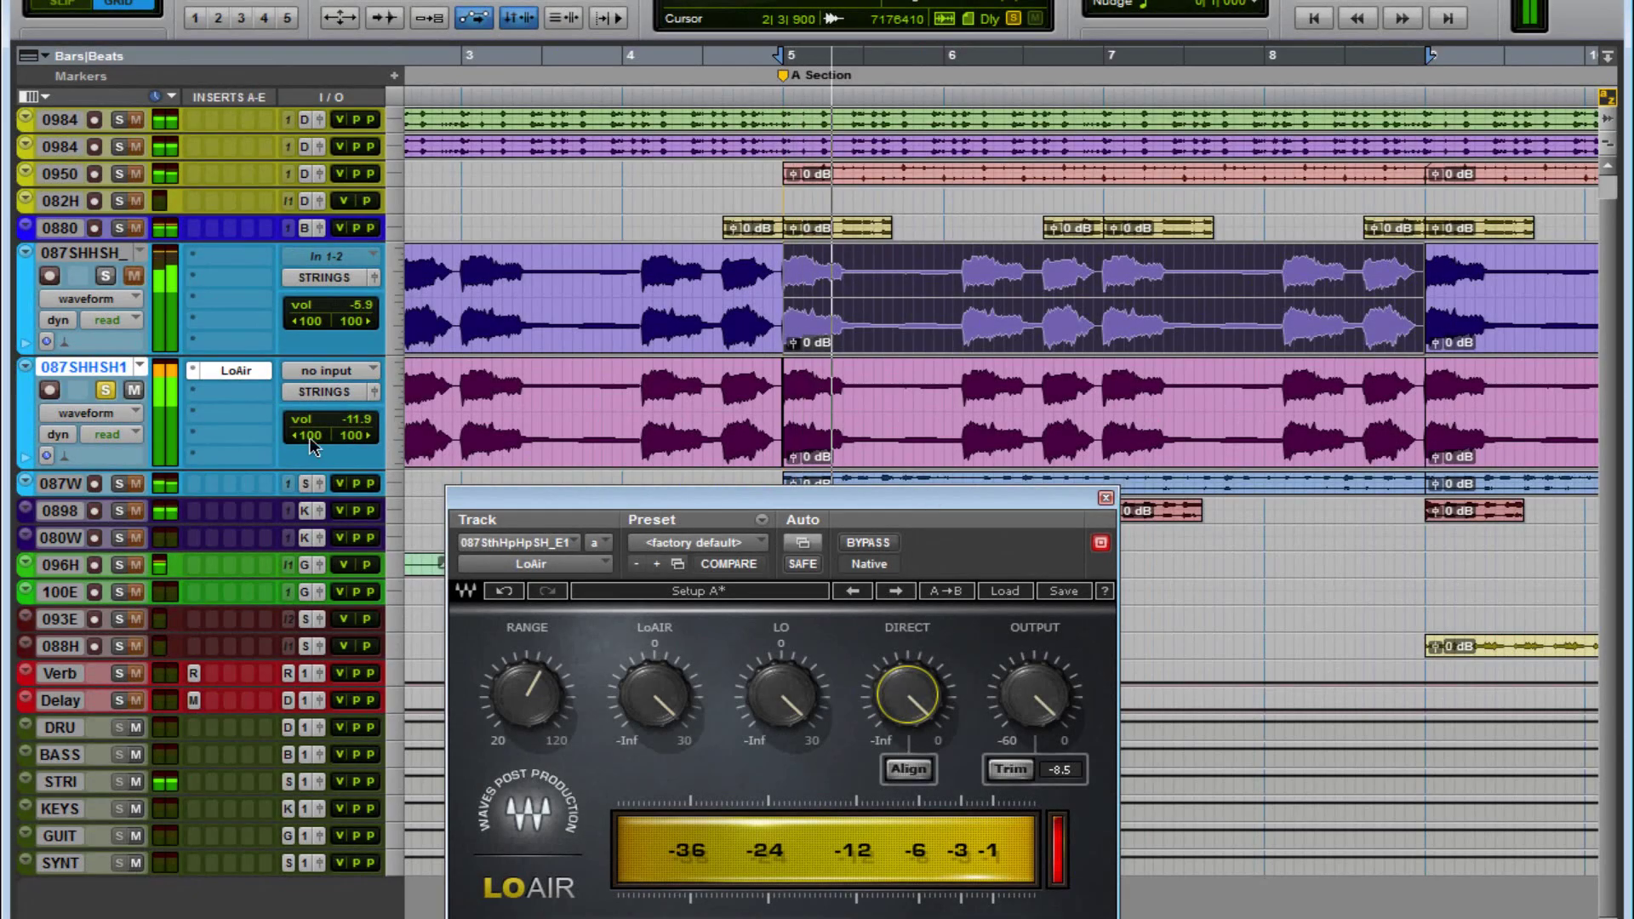
Turn LoAir's DIRECT knob down to about -25.6, leaving output trim at -9.1, then stop
{"action": "left_click_drag", "start_coordinate": [687, 500], "coordinate": [694, 491]}
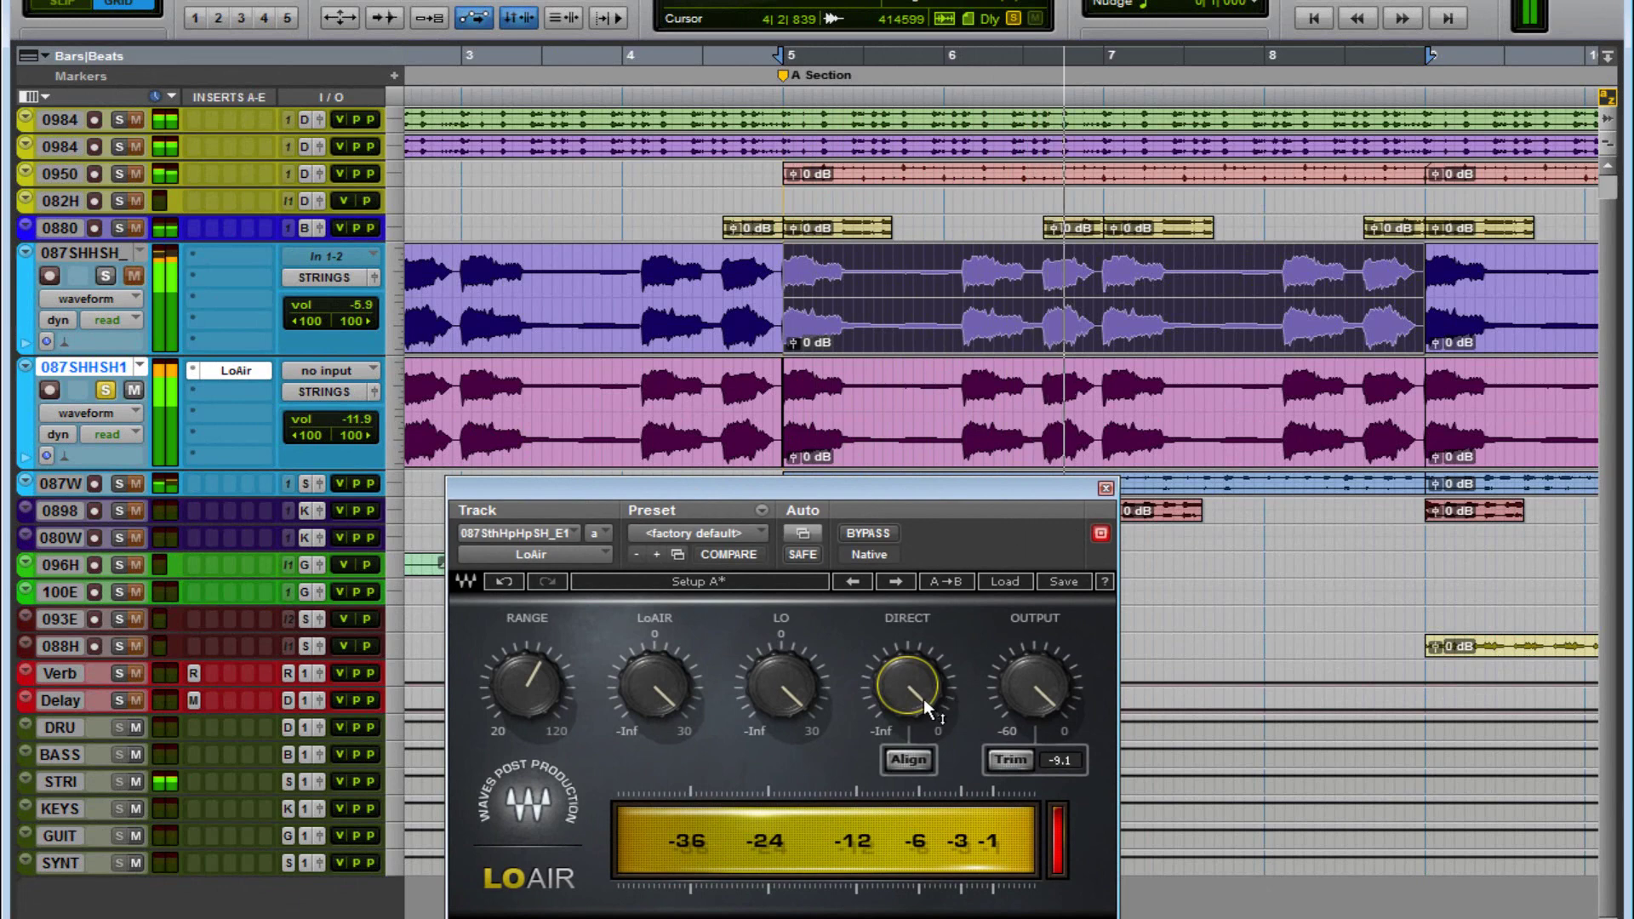
{"action": "left_click_drag", "start_coordinate": [922, 698], "coordinate": [922, 672]}
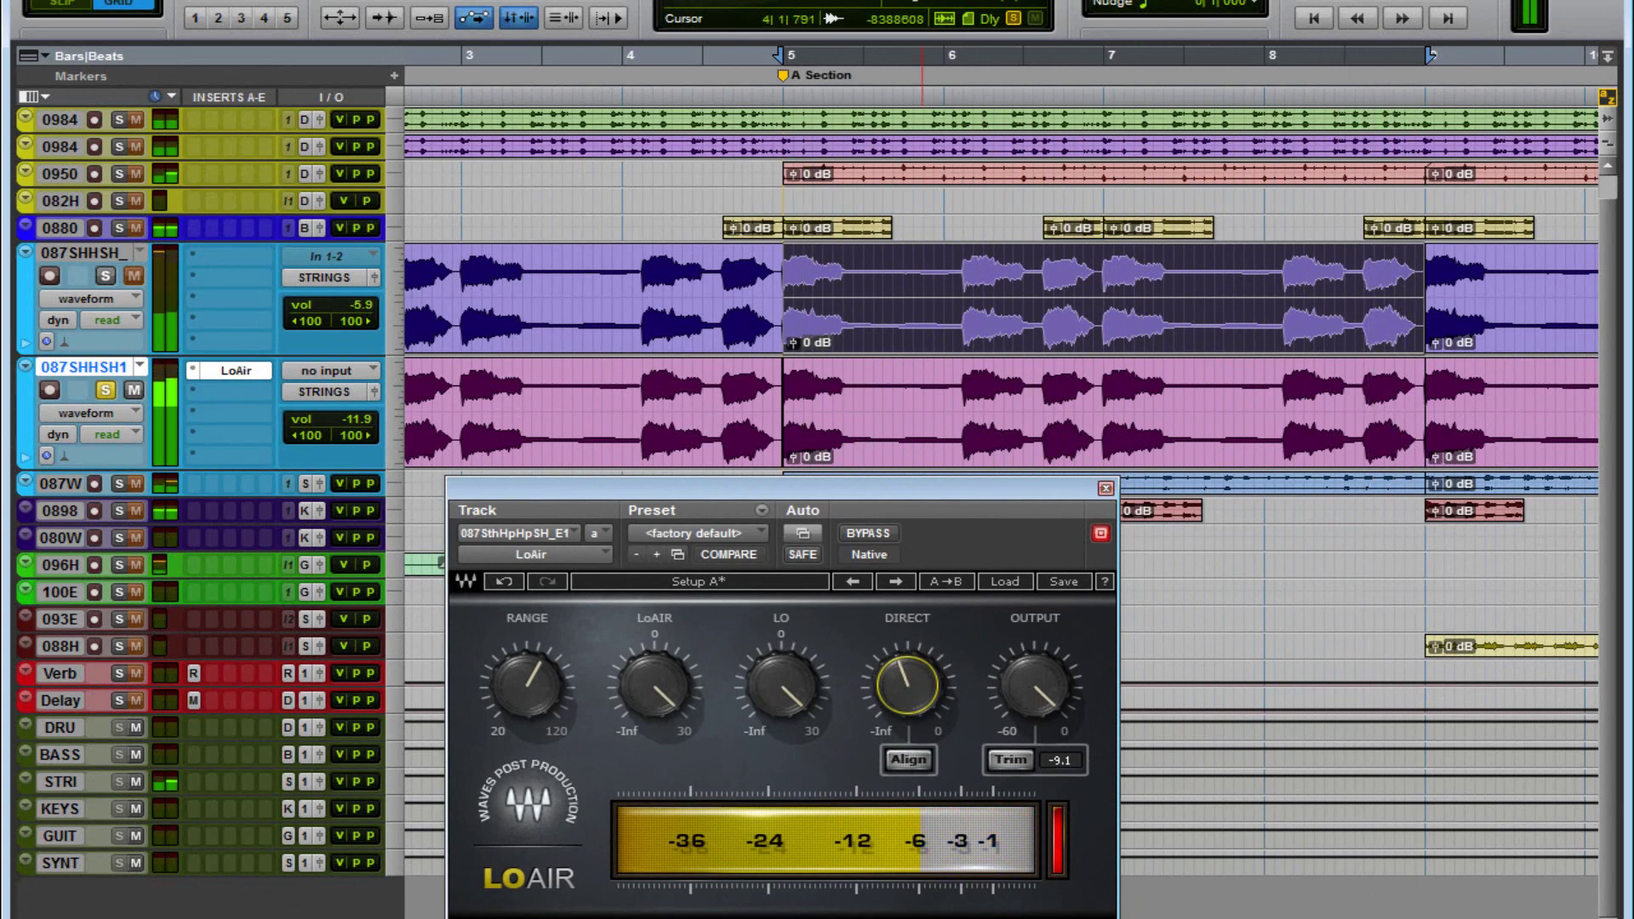
{"action": "key", "text": "space"}
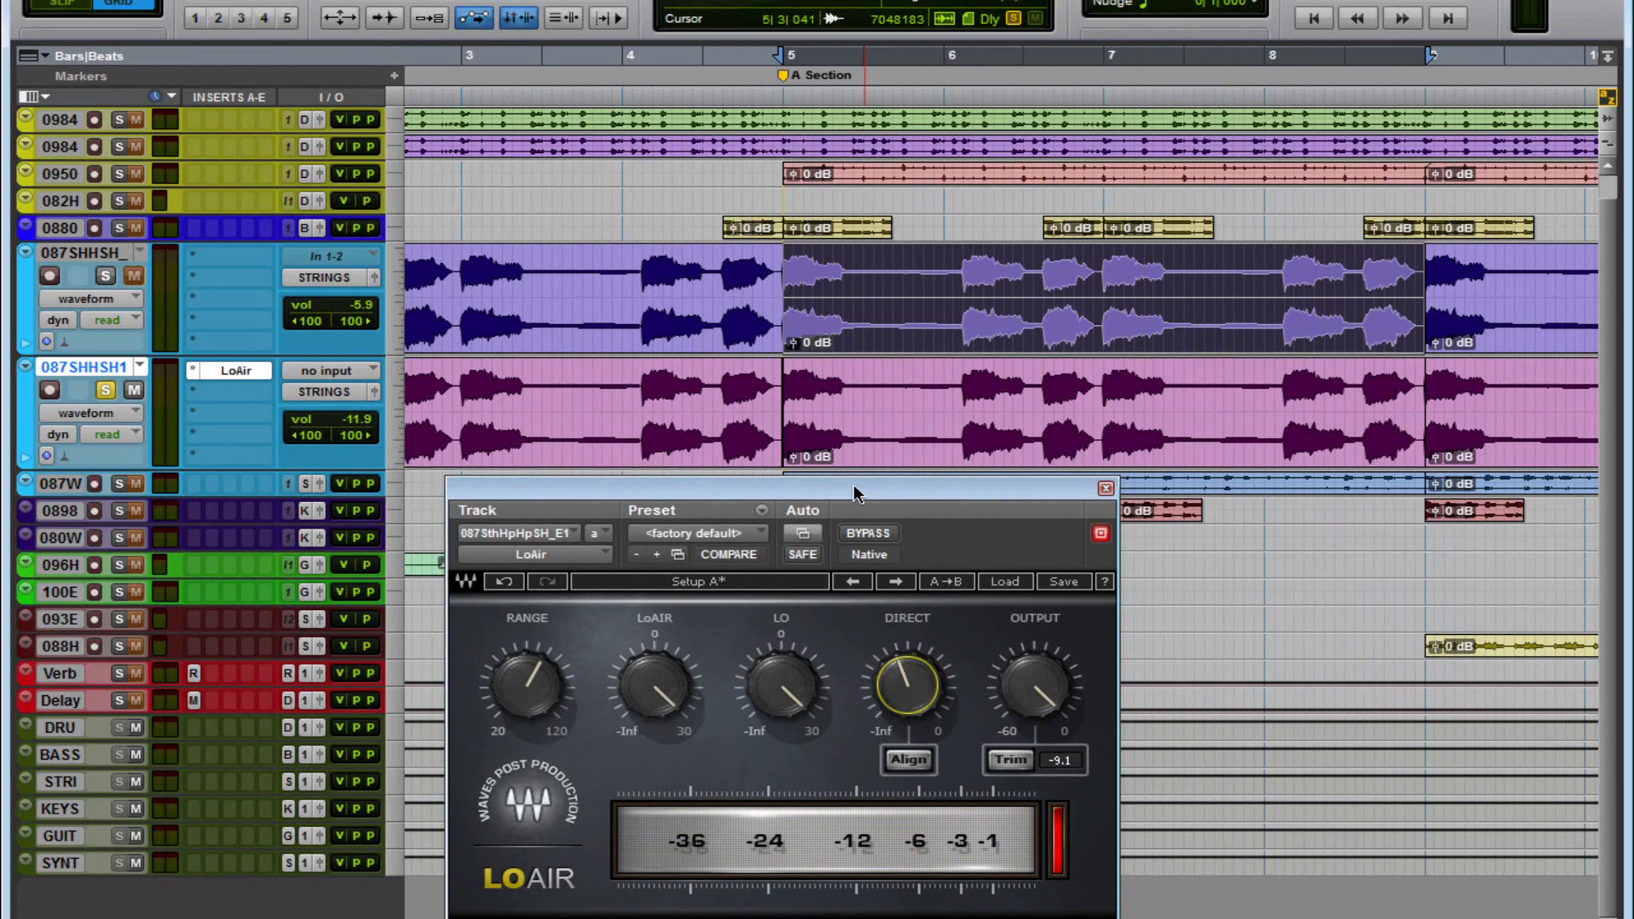
Solo the original 087SHHSH track and raise its volume to -3.9 dB during playback
{"action": "left_click", "coordinate": [106, 275]}
{"action": "key", "text": "space"}
{"action": "left_click_drag", "start_coordinate": [369, 318], "coordinate": [370, 245]}
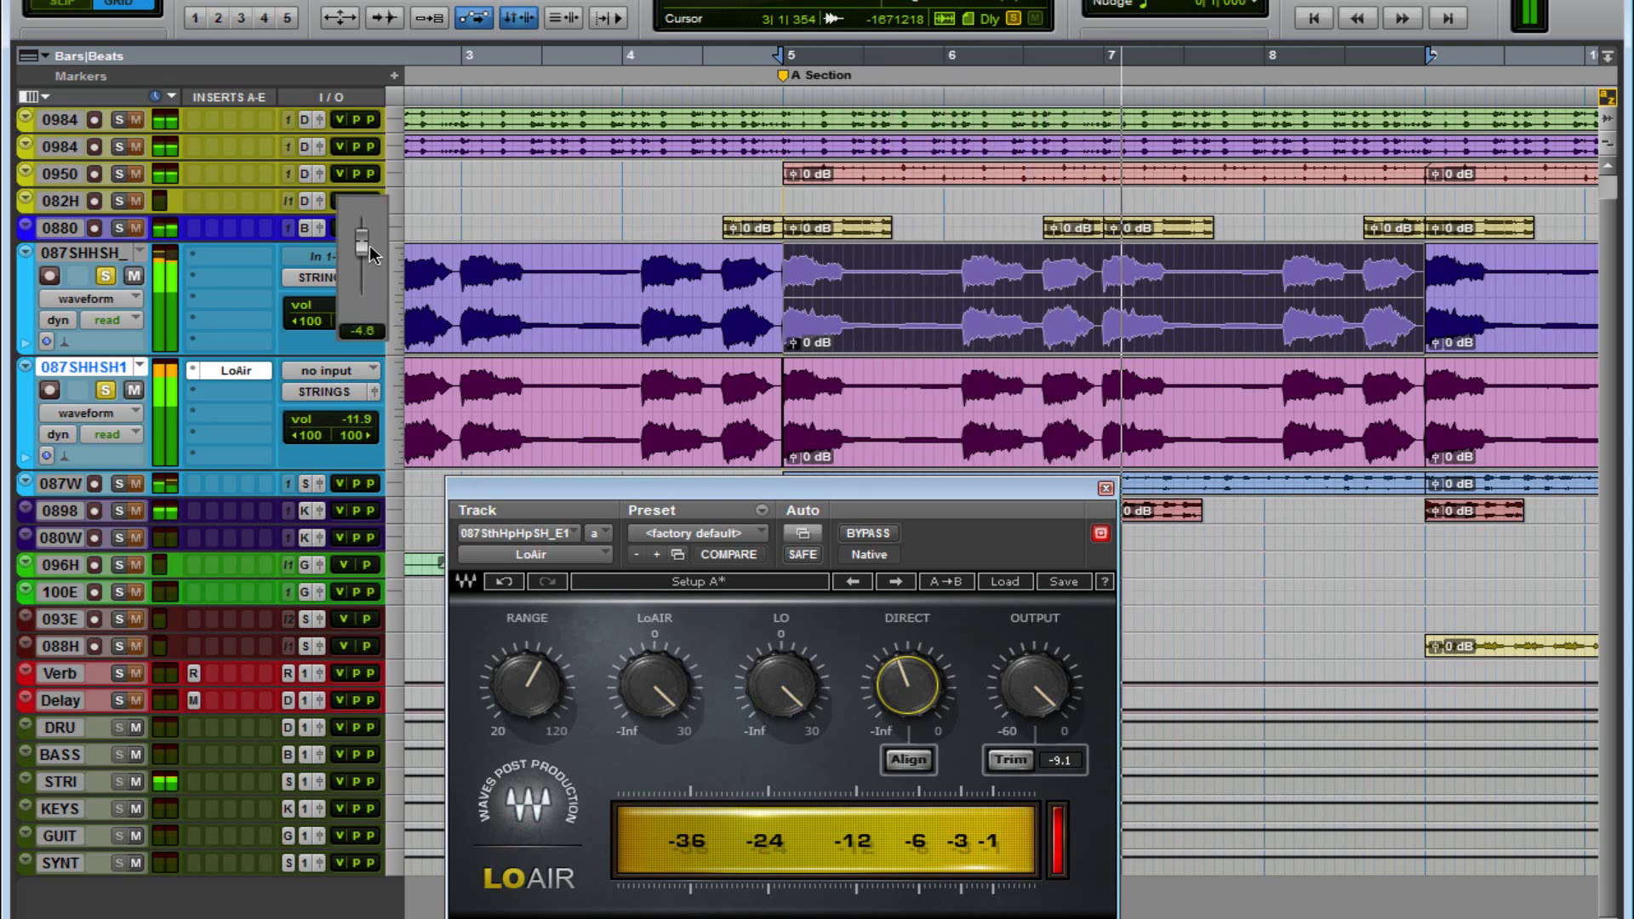
{"action": "left_click_drag", "start_coordinate": [365, 303], "coordinate": [365, 302]}
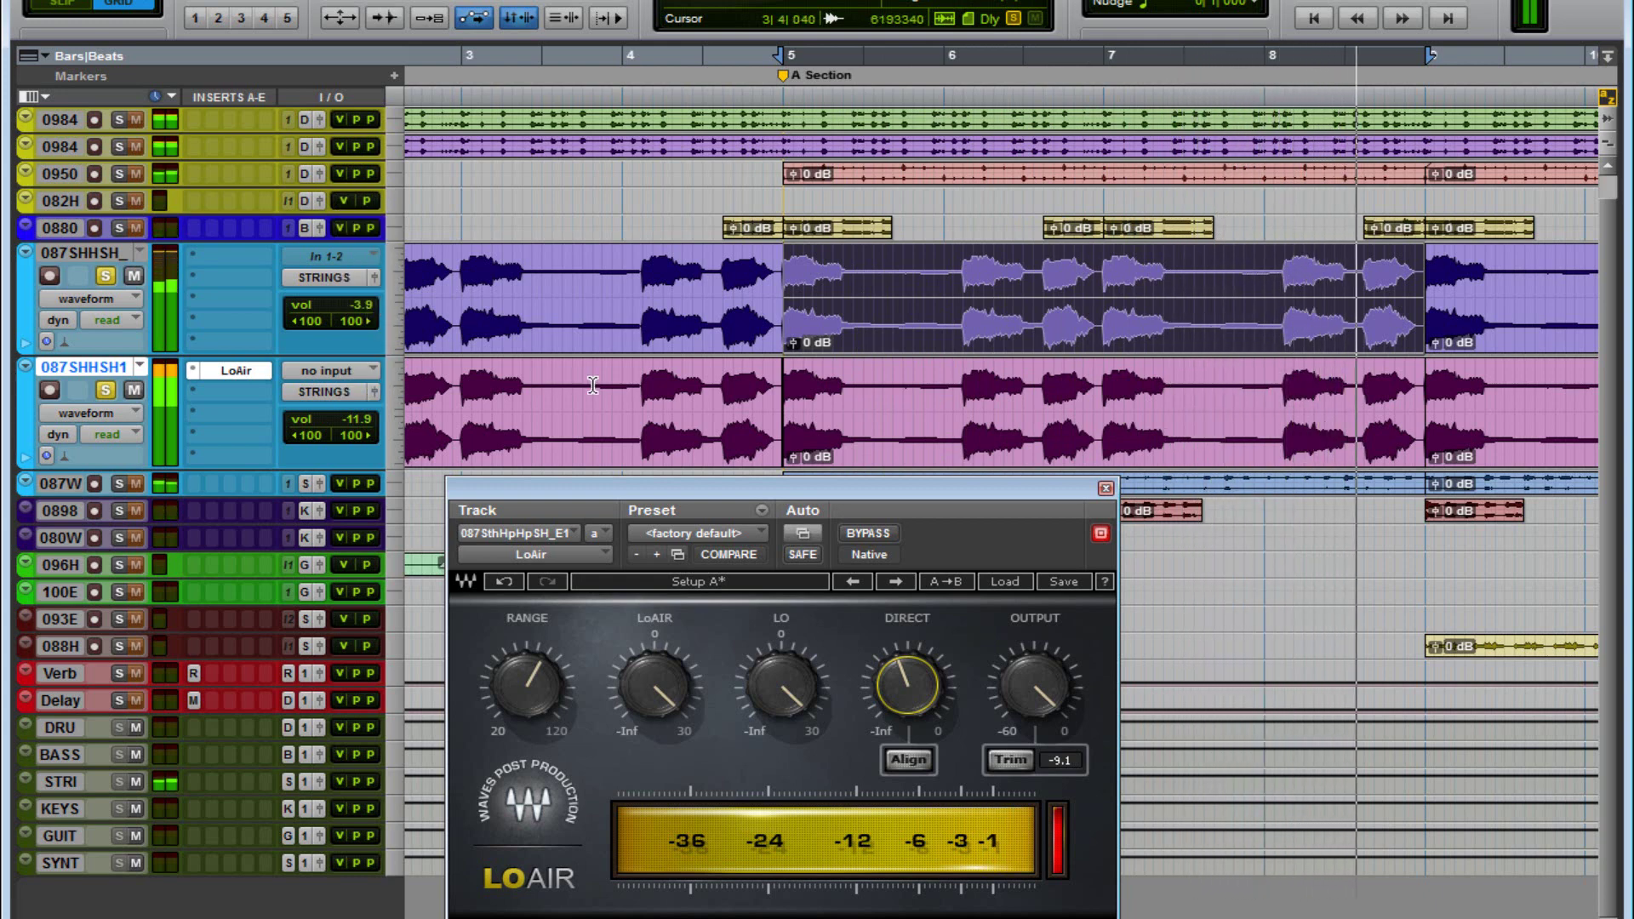
Select both sample tracks and clear their solos
{"action": "left_click", "coordinate": [114, 258]}
{"action": "left_click", "coordinate": [119, 369], "text": "shift"}
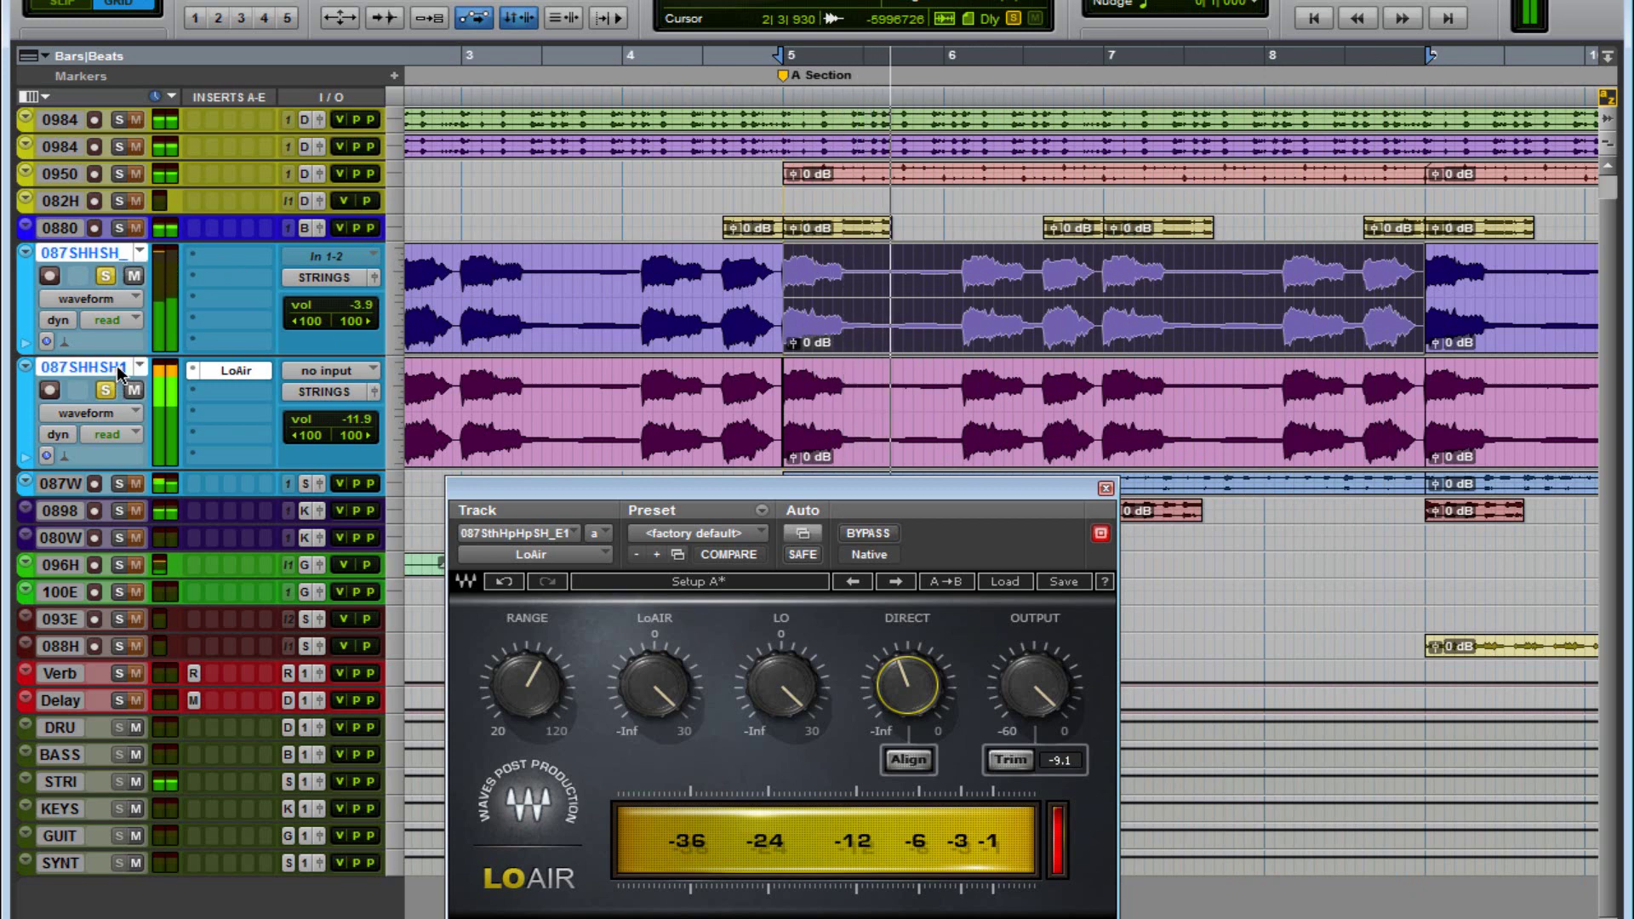
{"action": "left_click", "coordinate": [105, 276]}
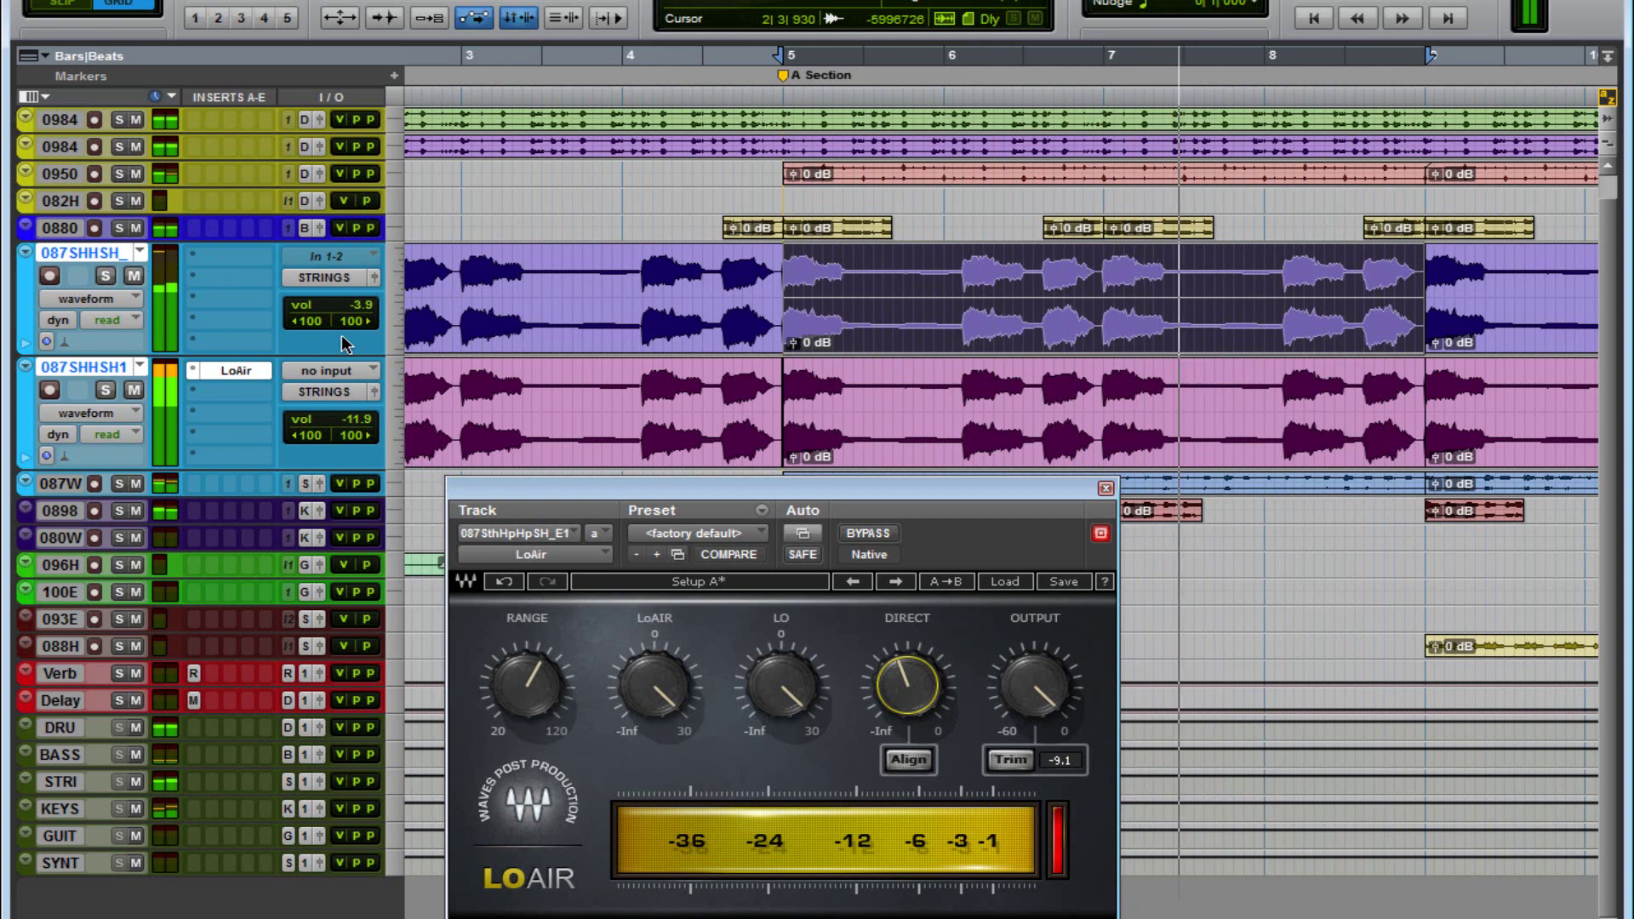